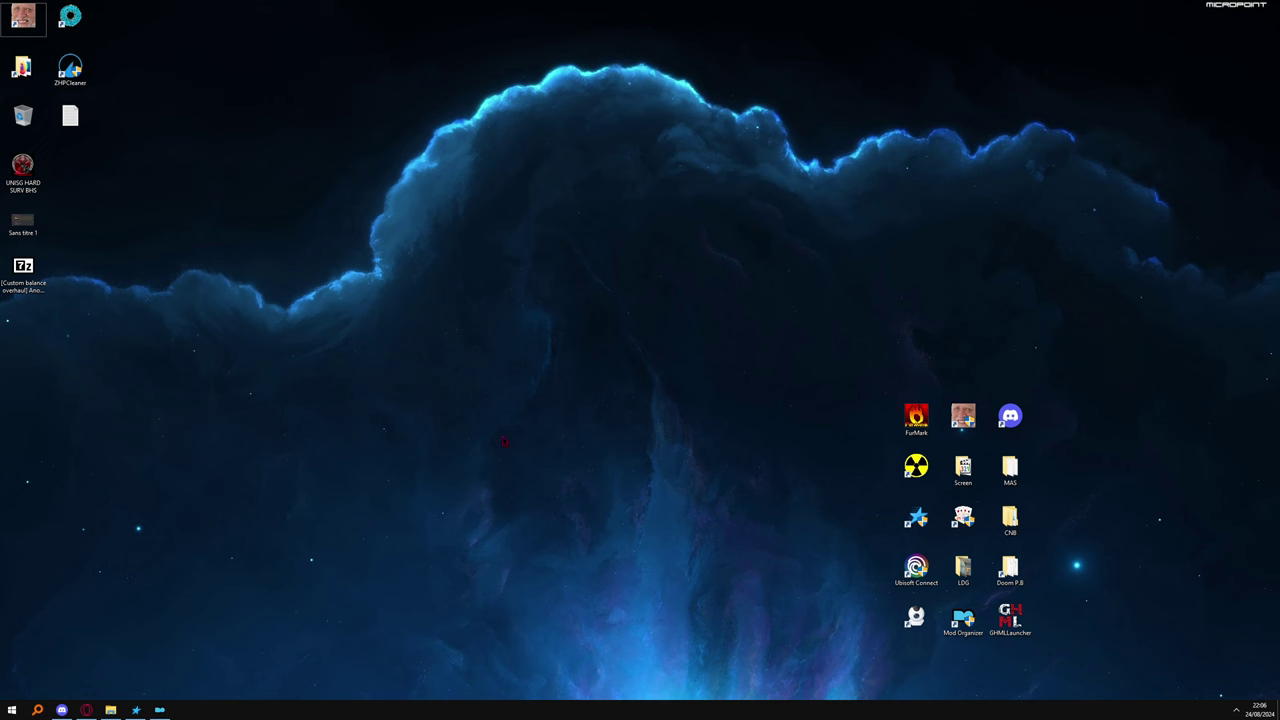
- Switch to the browser and read the pinned comment's Anomaly Custom, 23/08 patch and shader cache instructions under the install video
click(86, 710)
scroll(440, 378, up, 5)
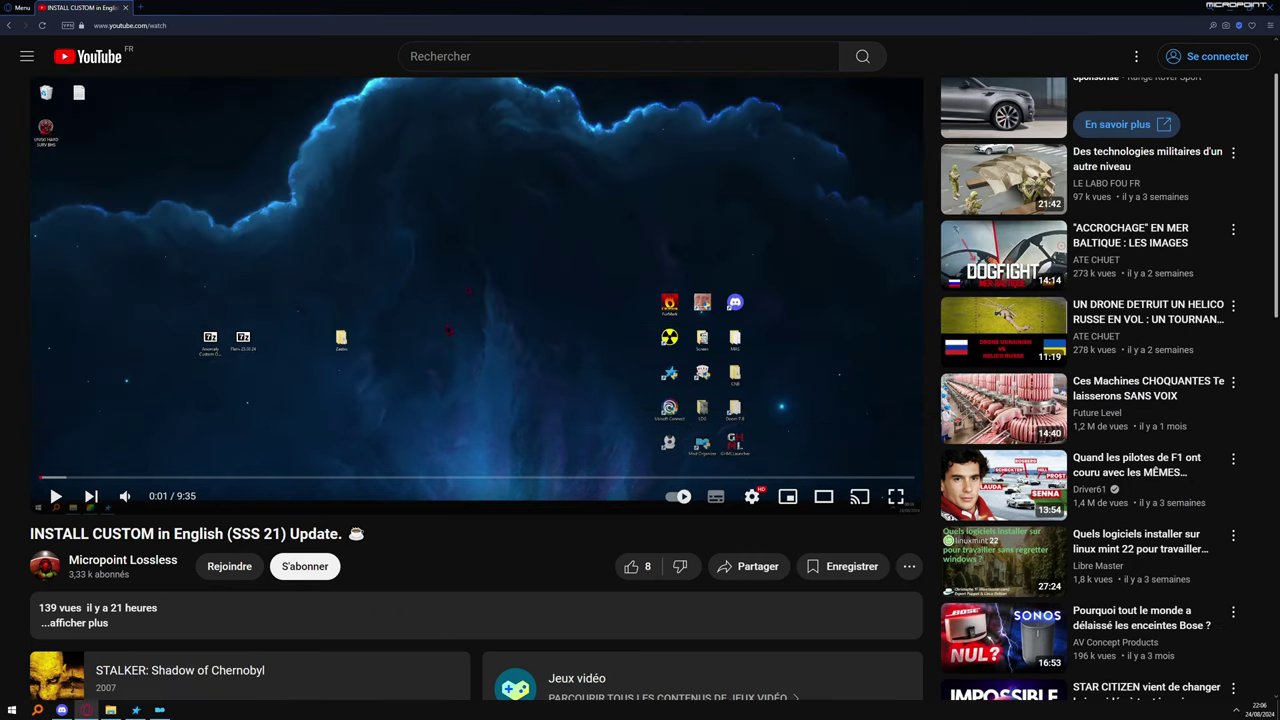
scroll(436, 330, down, 5)
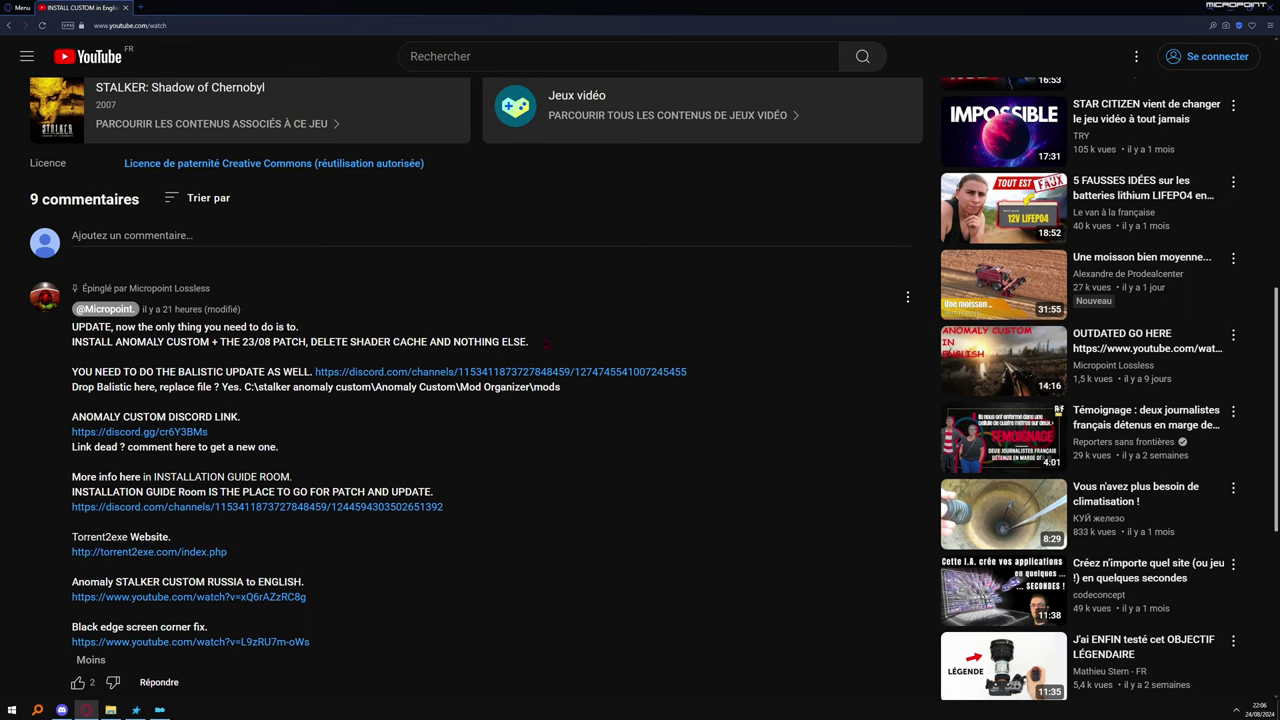
drag(545, 342, 73, 327)
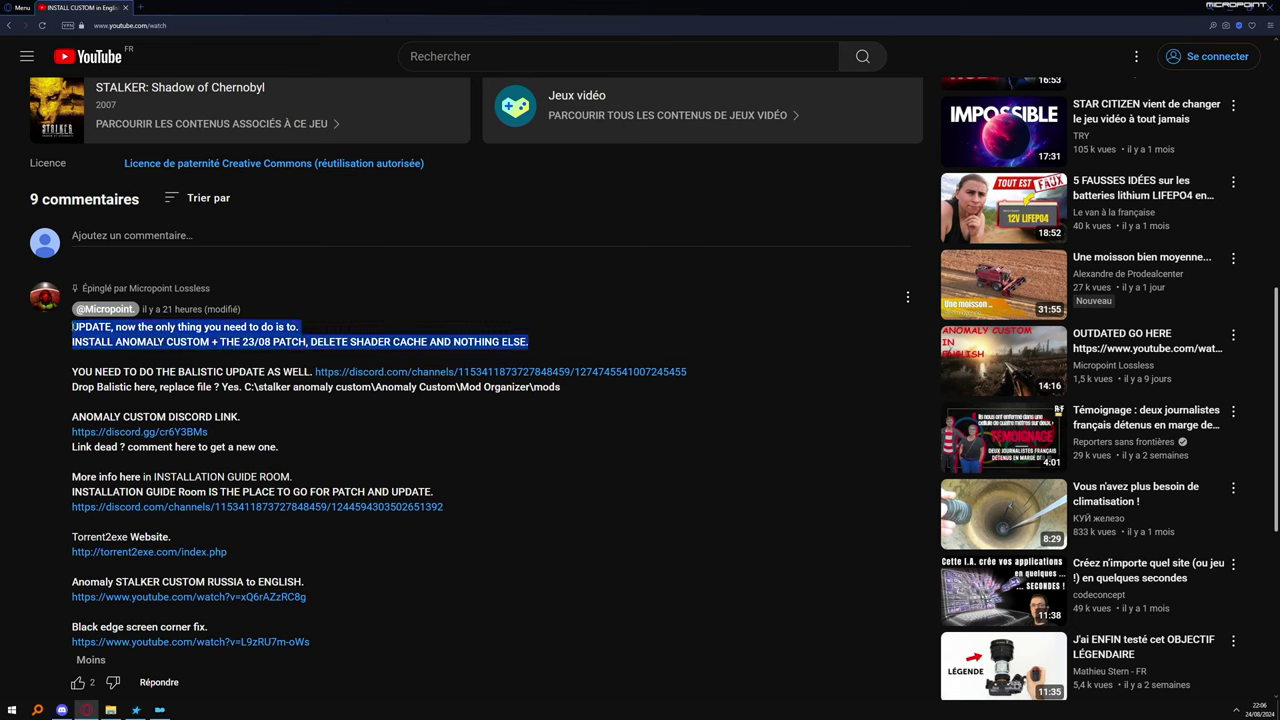
click(157, 371)
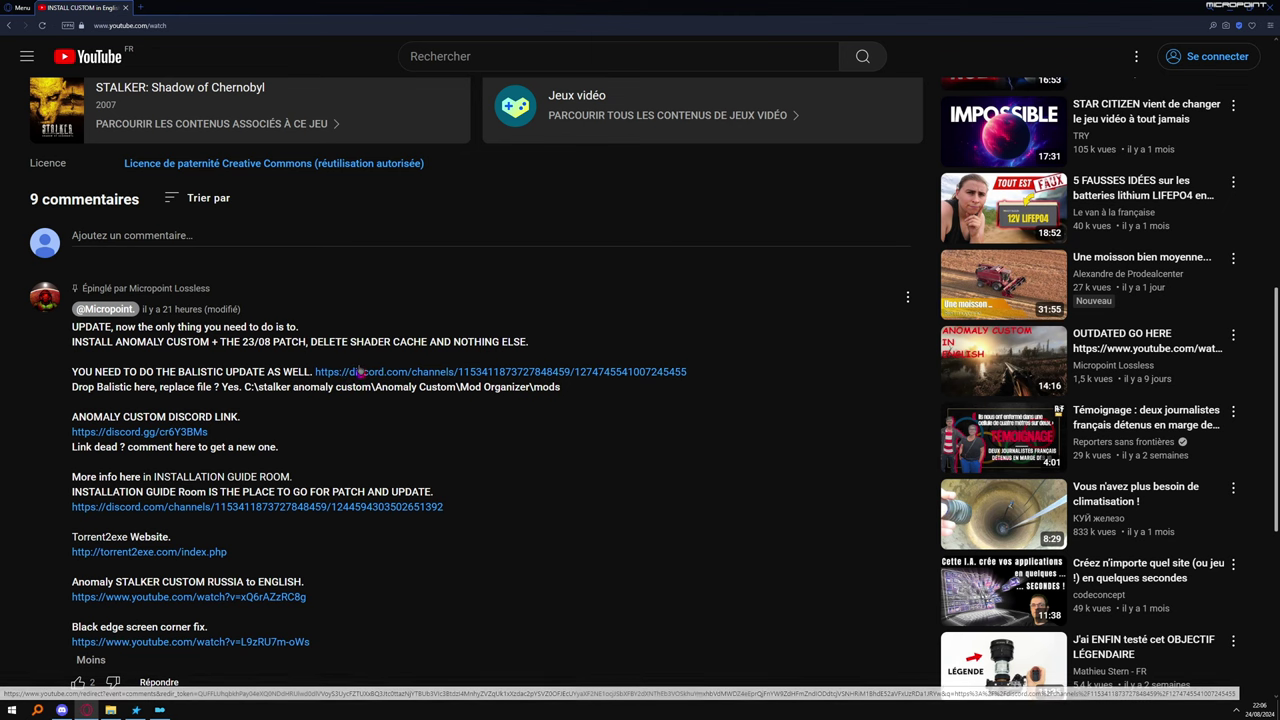
- Examine the pinned comment's ballistic update instructions and Mod Organizer mods path, and close the browser
drag(80, 287, 312, 372)
click(478, 406)
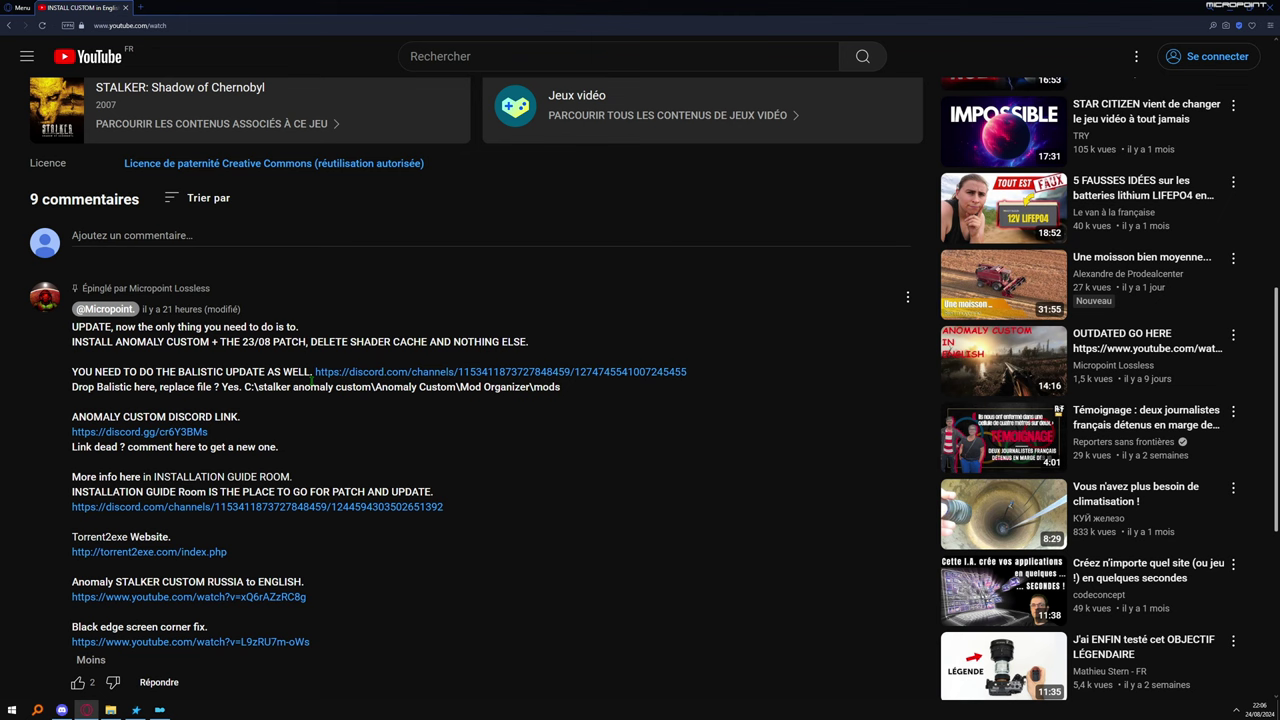
drag(552, 391, 73, 371)
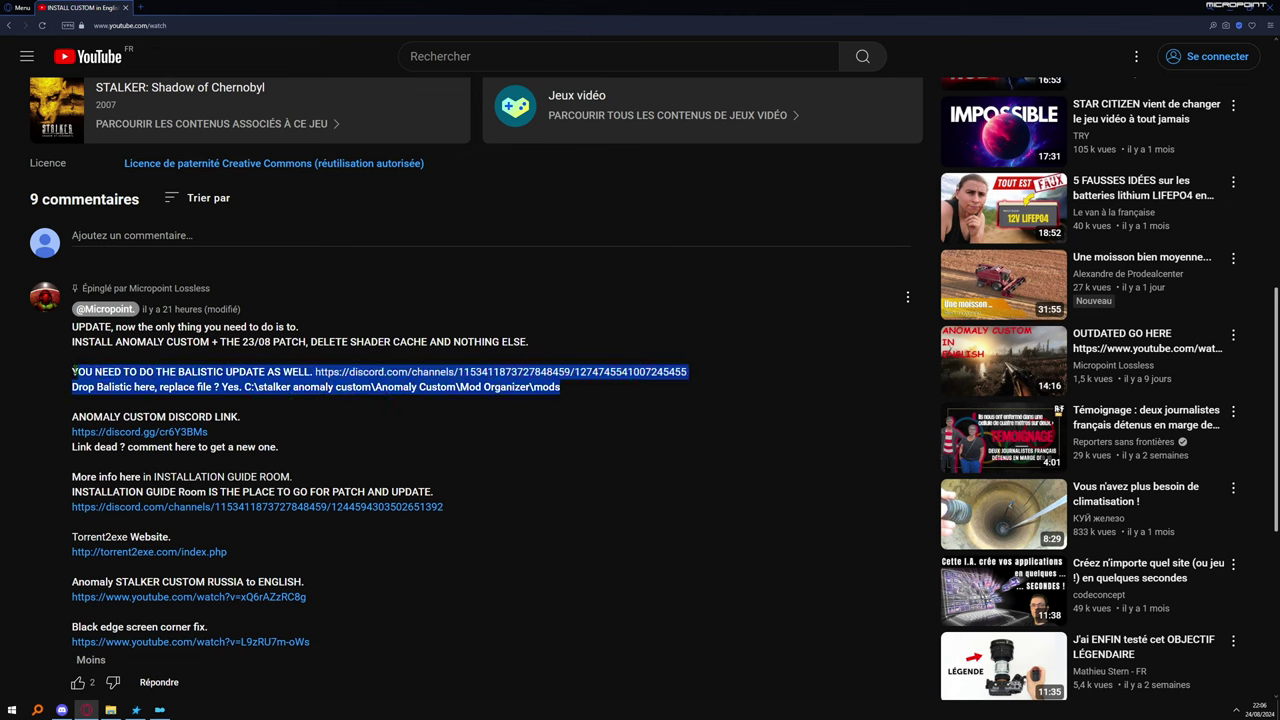
click(508, 438)
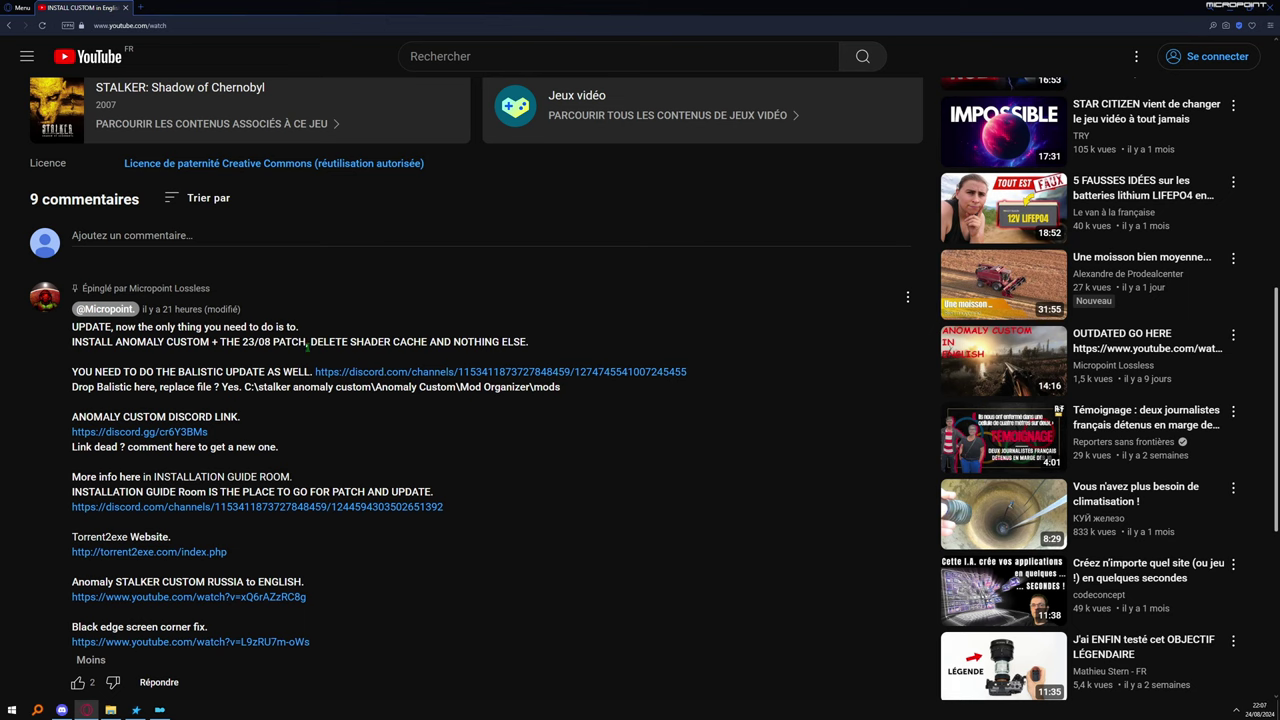
drag(308, 344, 241, 343)
click(45, 393)
drag(308, 372, 183, 372)
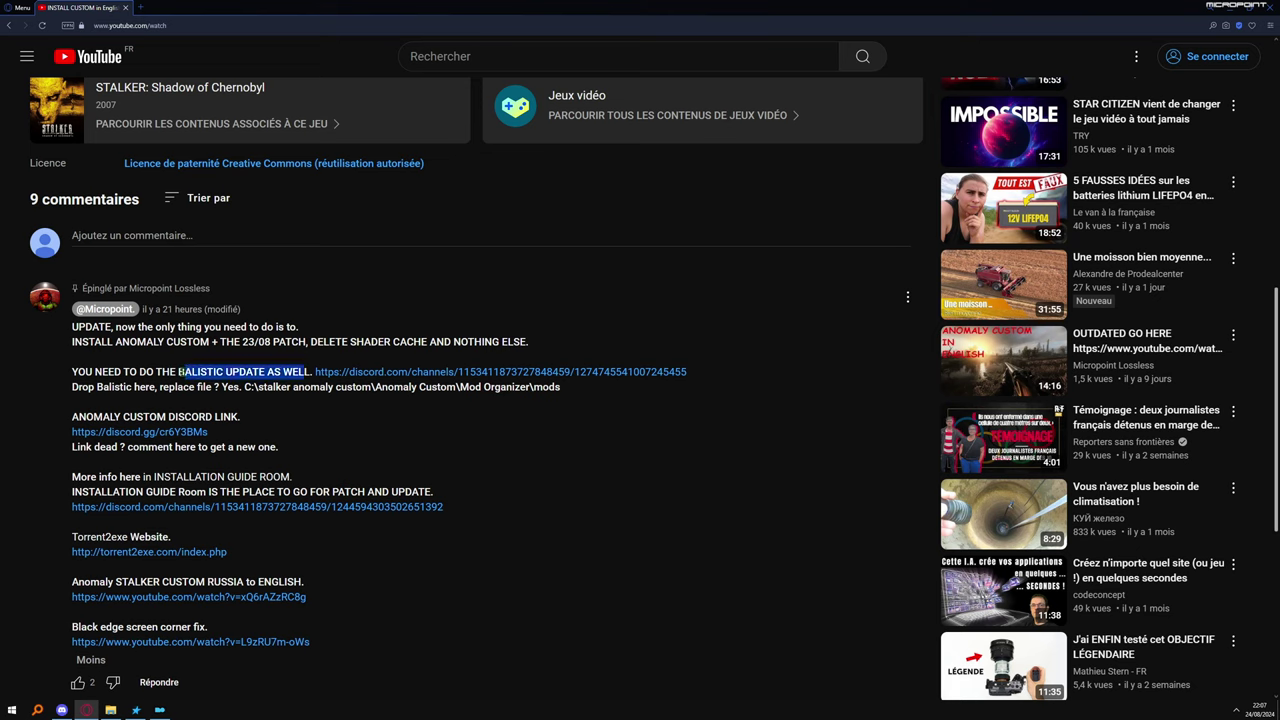
click(654, 430)
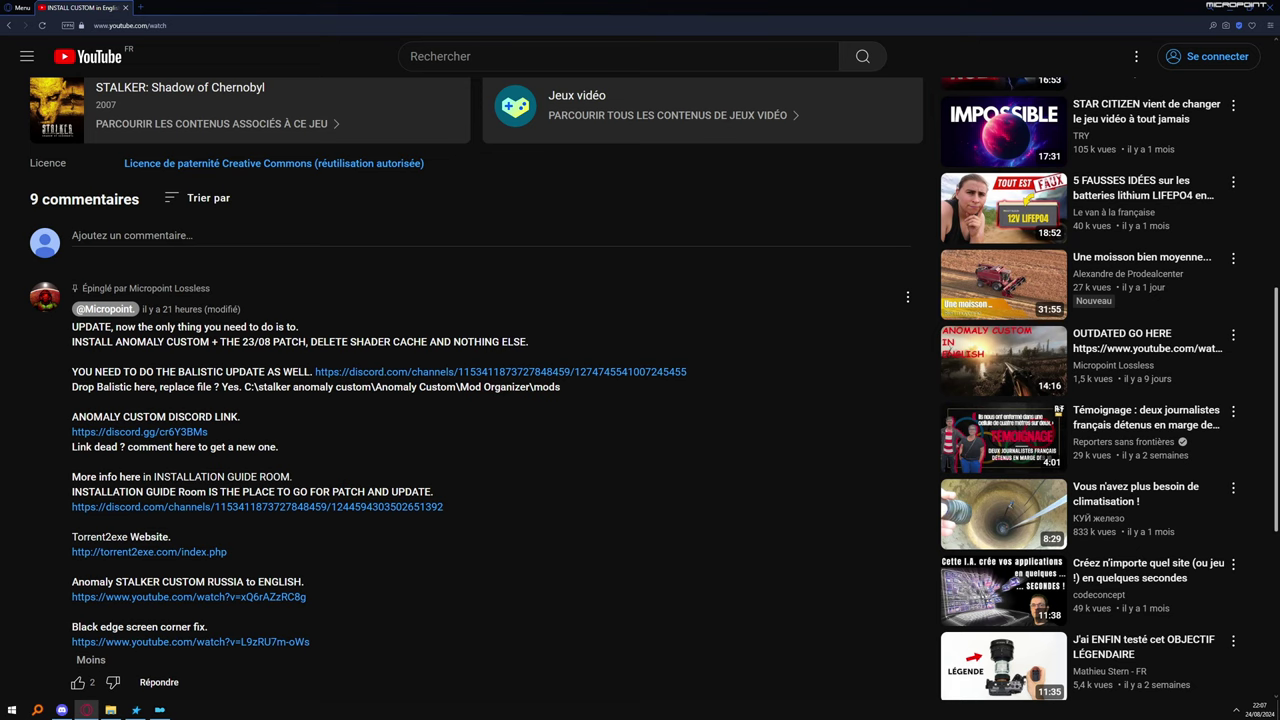
click(1271, 7)
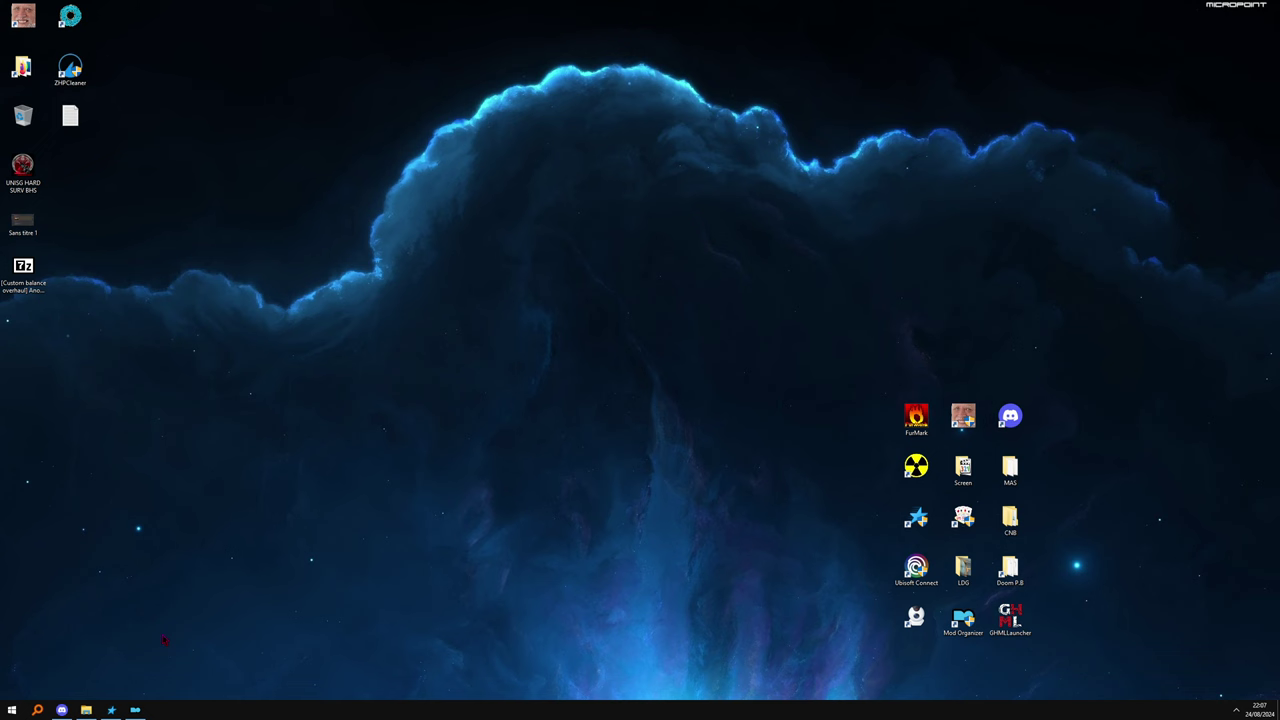
- Switch to Discord and read the installation-guide channel's first-time install instructions and SSDO/HBAO note
click(62, 710)
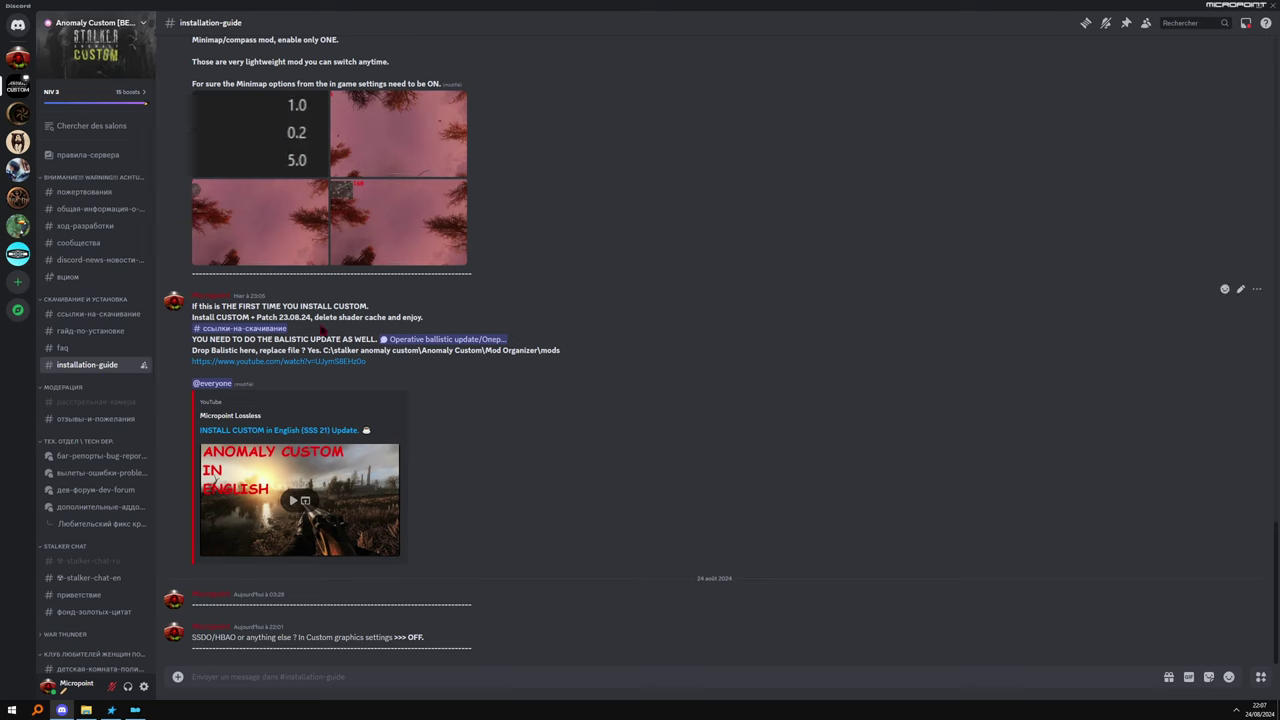
drag(421, 317, 265, 339)
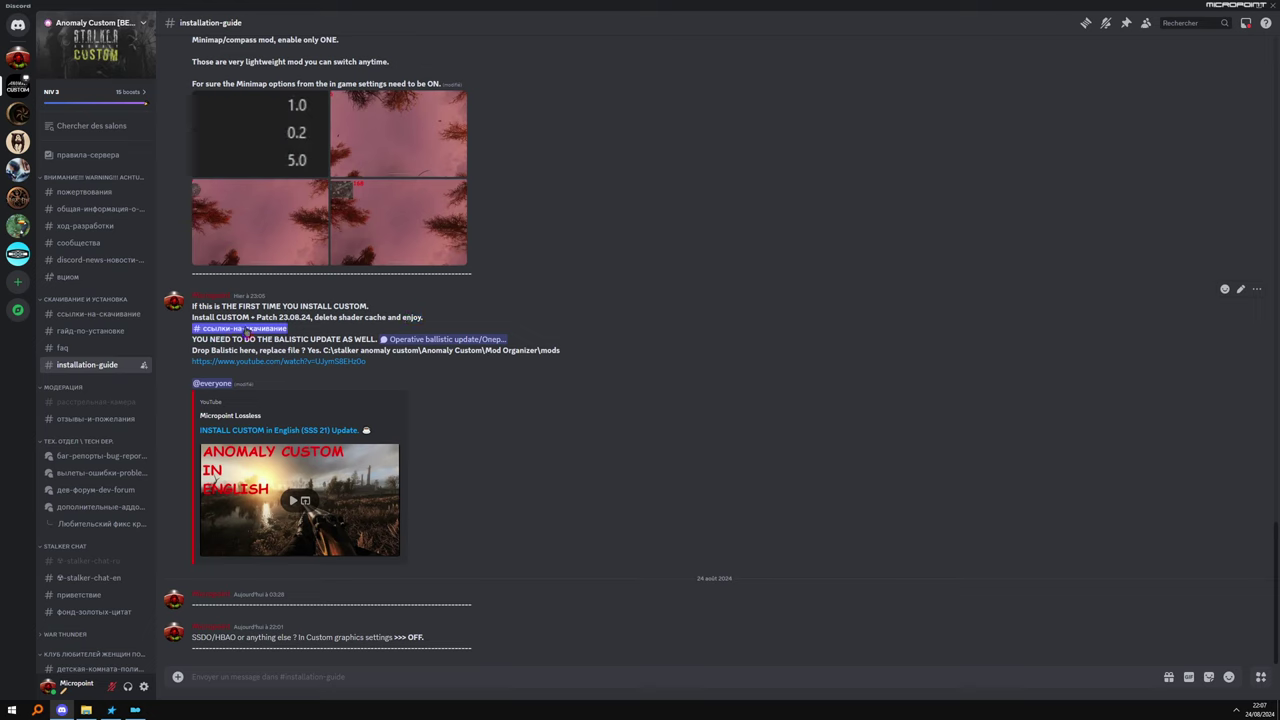
click(252, 338)
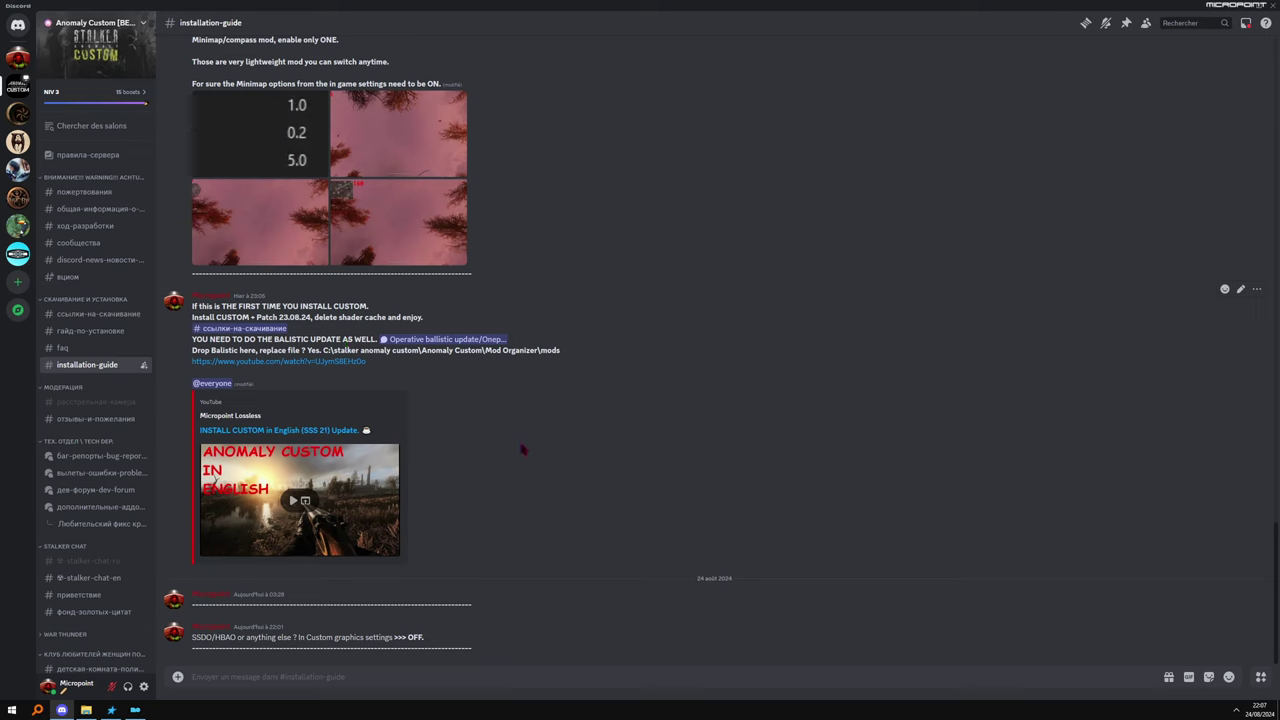
drag(192, 637, 428, 641)
click(474, 636)
- Close Discord, switch to Mod Organizer and launch Anomaly (DX11-AVX)
click(1272, 6)
click(110, 710)
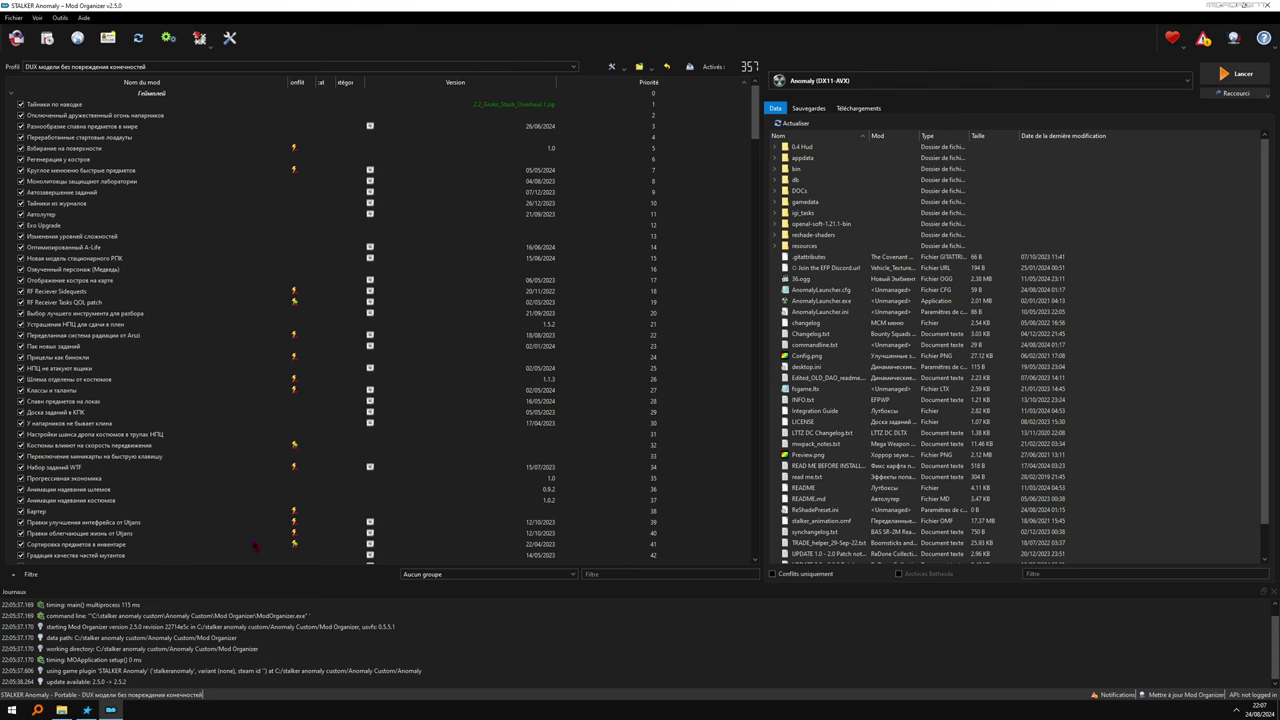
click(1236, 74)
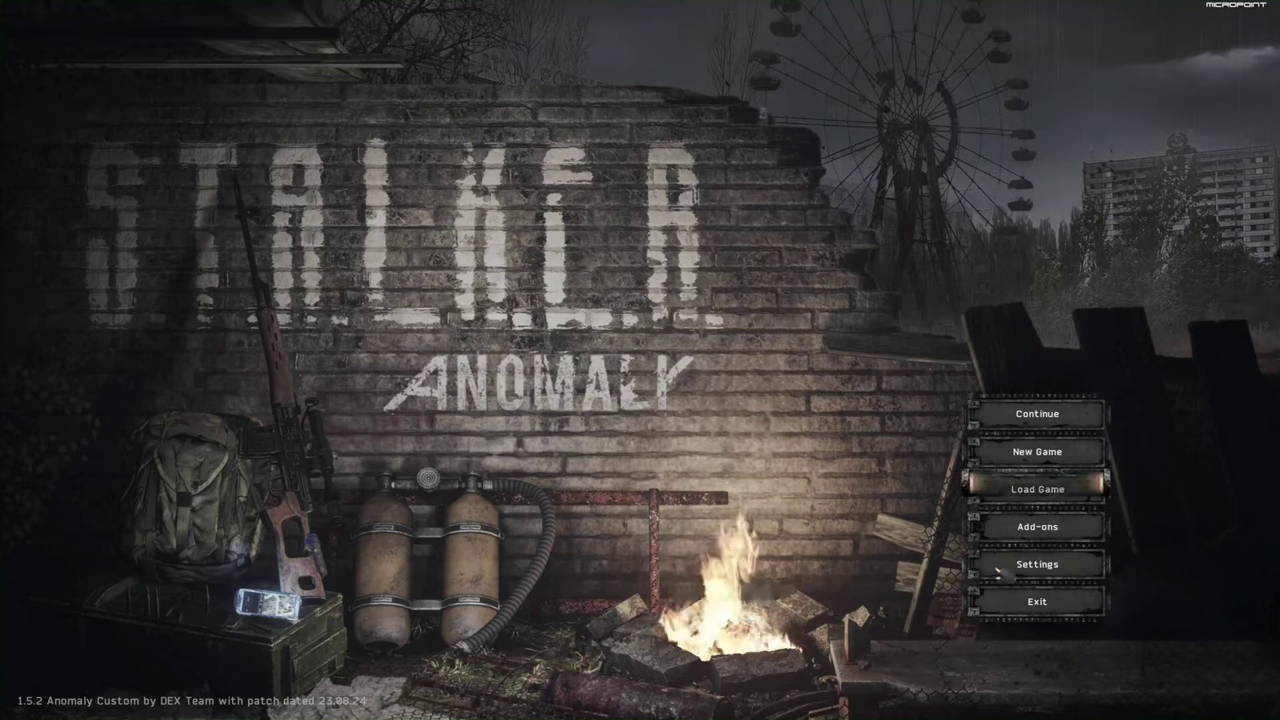
- Set anisotropic filtering to 5 in the game's advanced video settings
click(1037, 564)
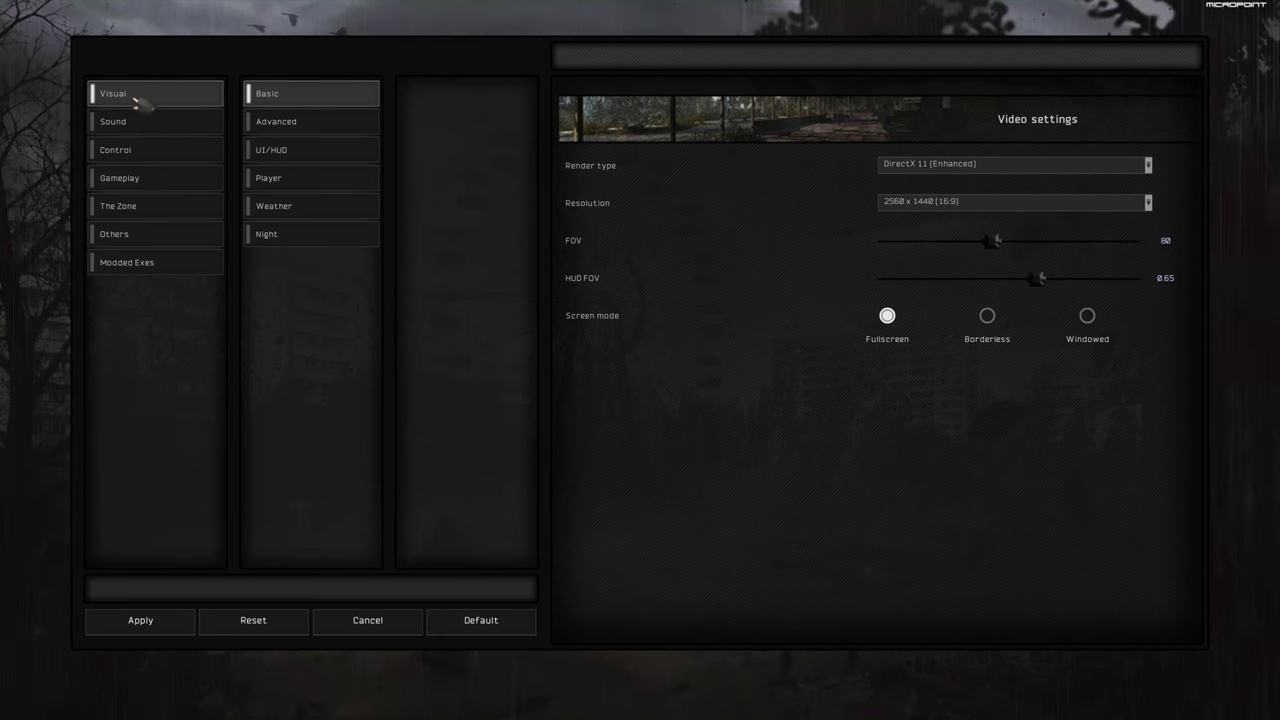
click(273, 122)
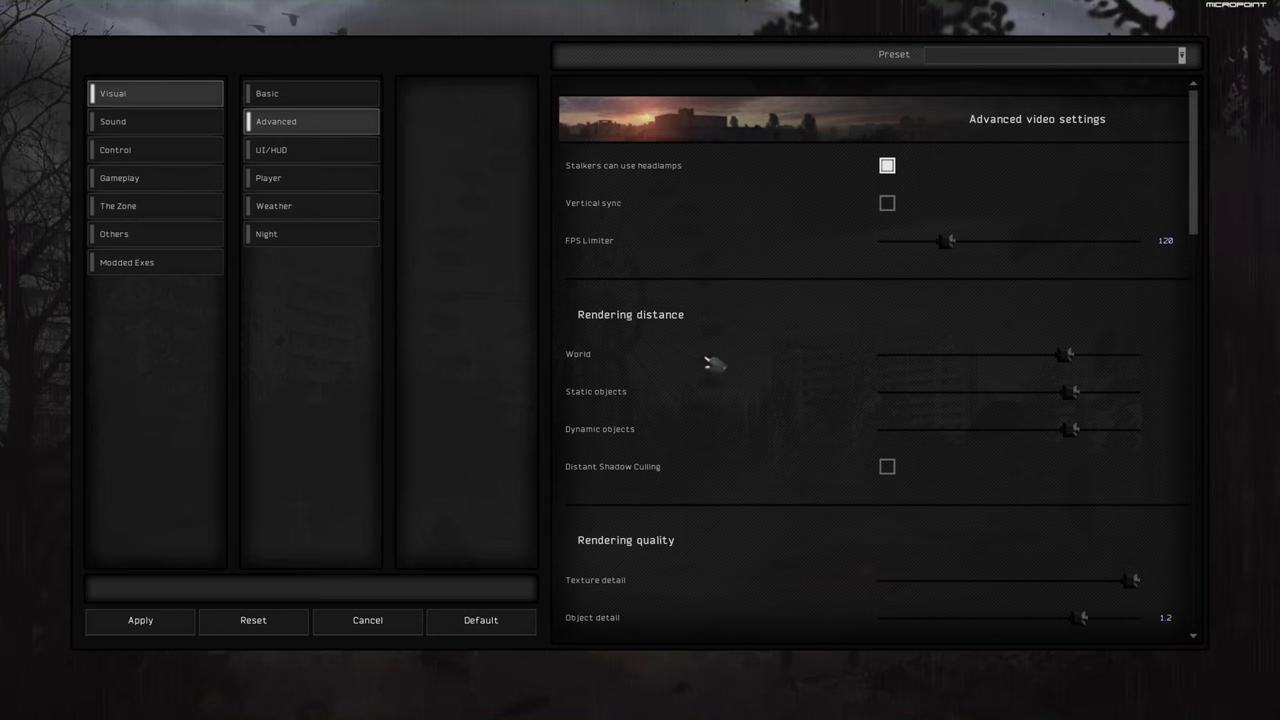
scroll(714, 364, down, 3)
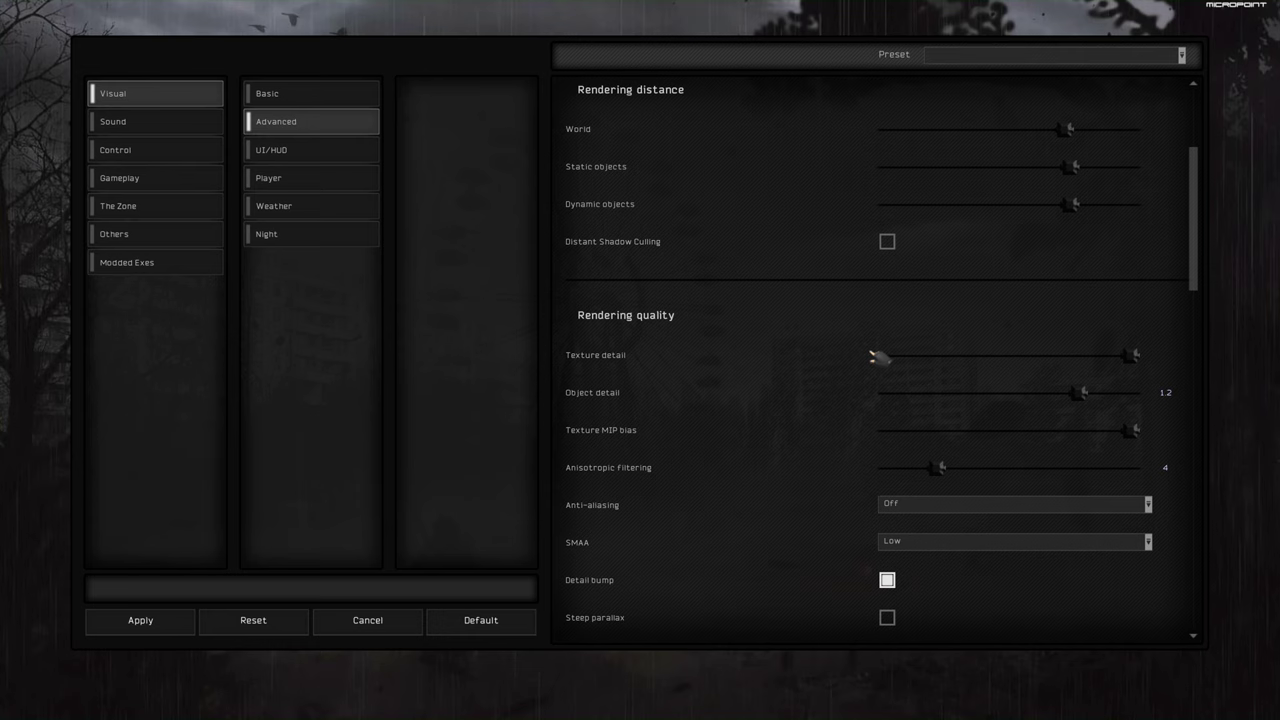
scroll(783, 370, down, 3)
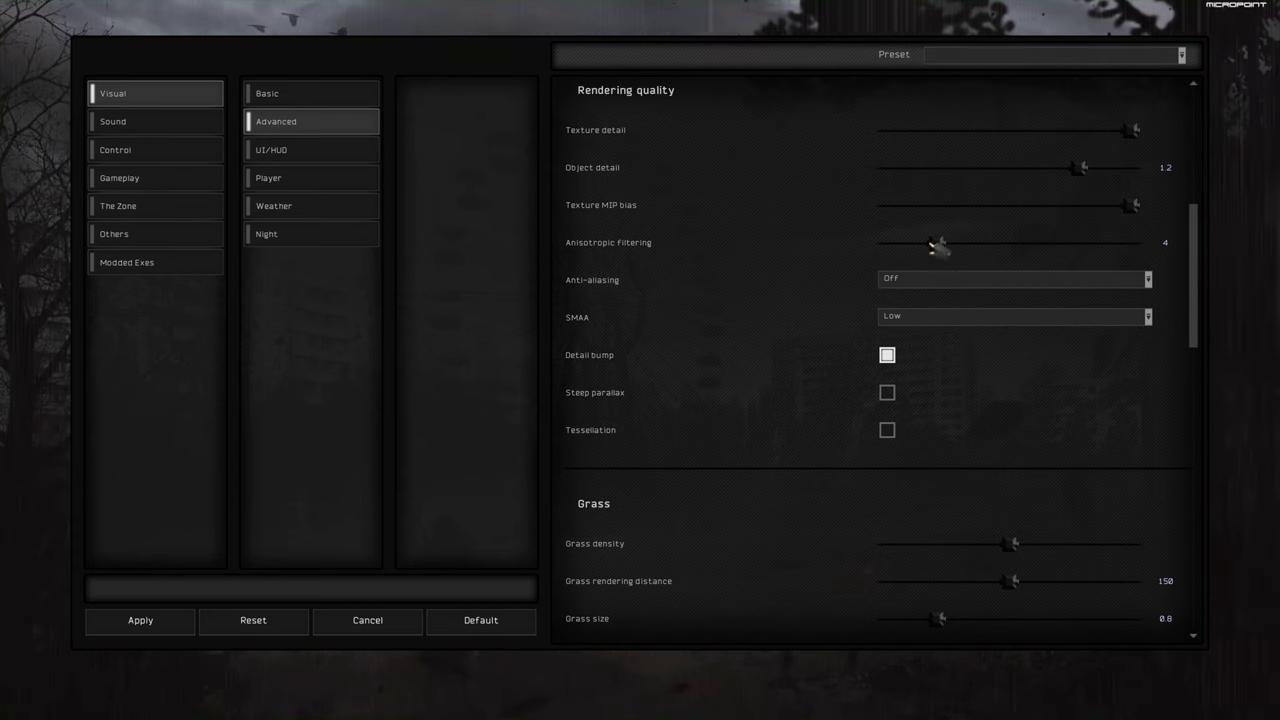
mouse_move(935, 245)
mouse_down()
mouse_move(997, 252)
mouse_move(918, 257)
mouse_move(948, 251)
mouse_up()
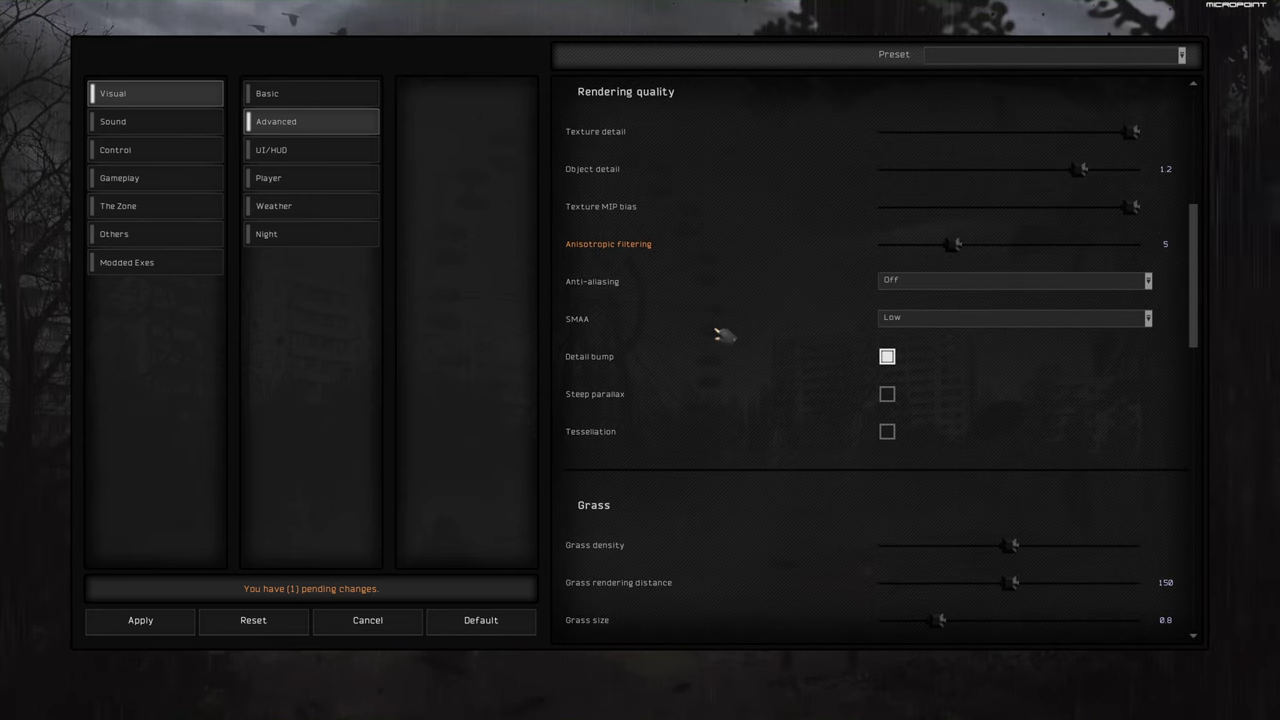
- Set both the SSAO mode and SSAO quality to Off, and apply the pending video changes
scroll(727, 340, down, 3)
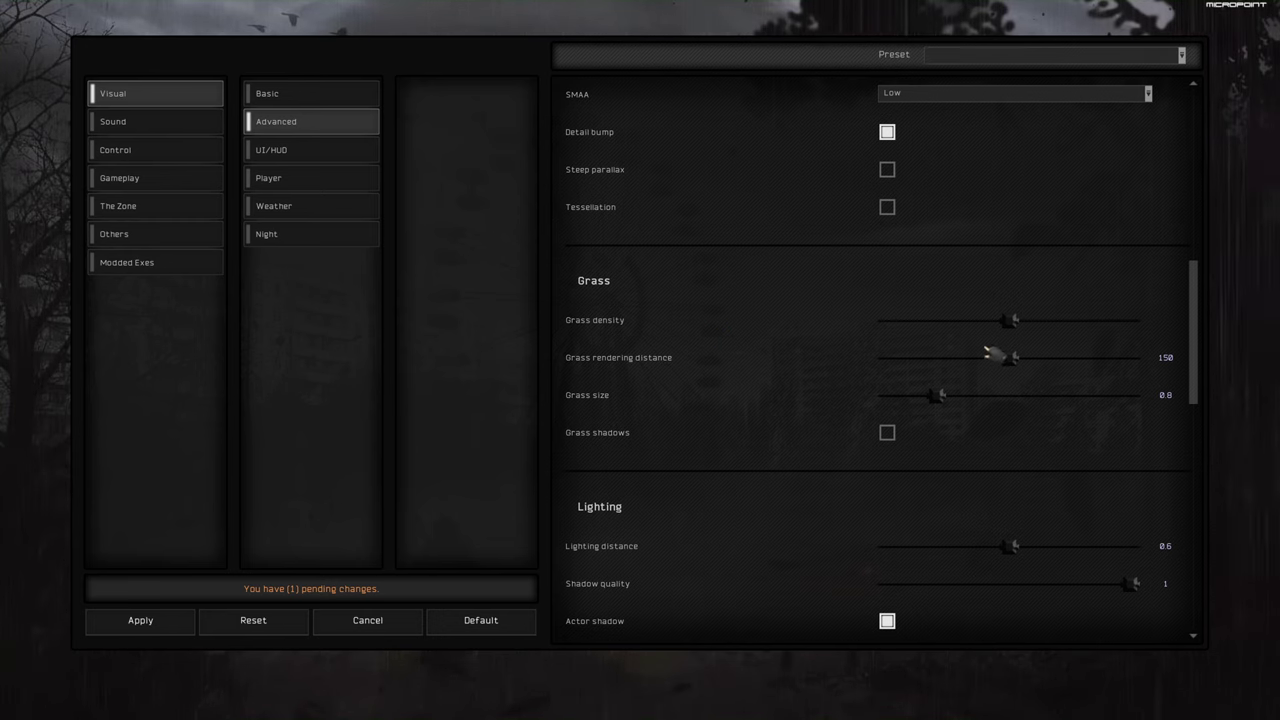
scroll(775, 363, down, 6)
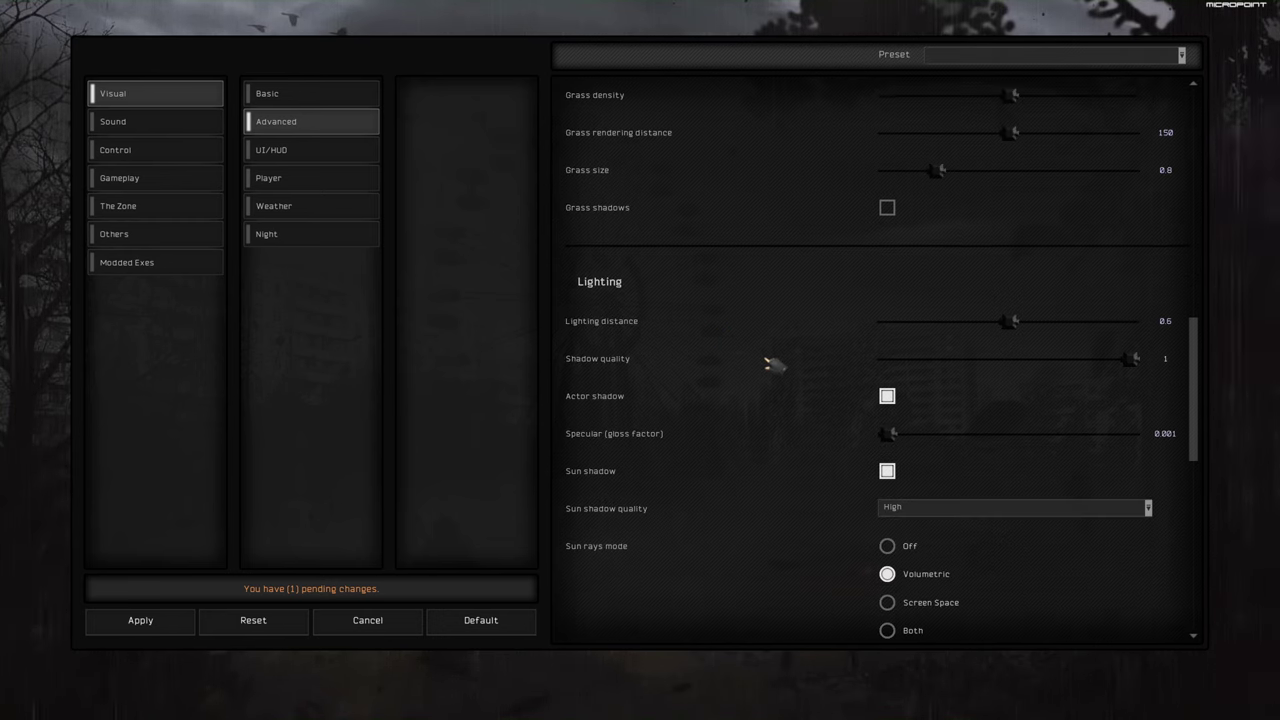
scroll(765, 366, down, 3)
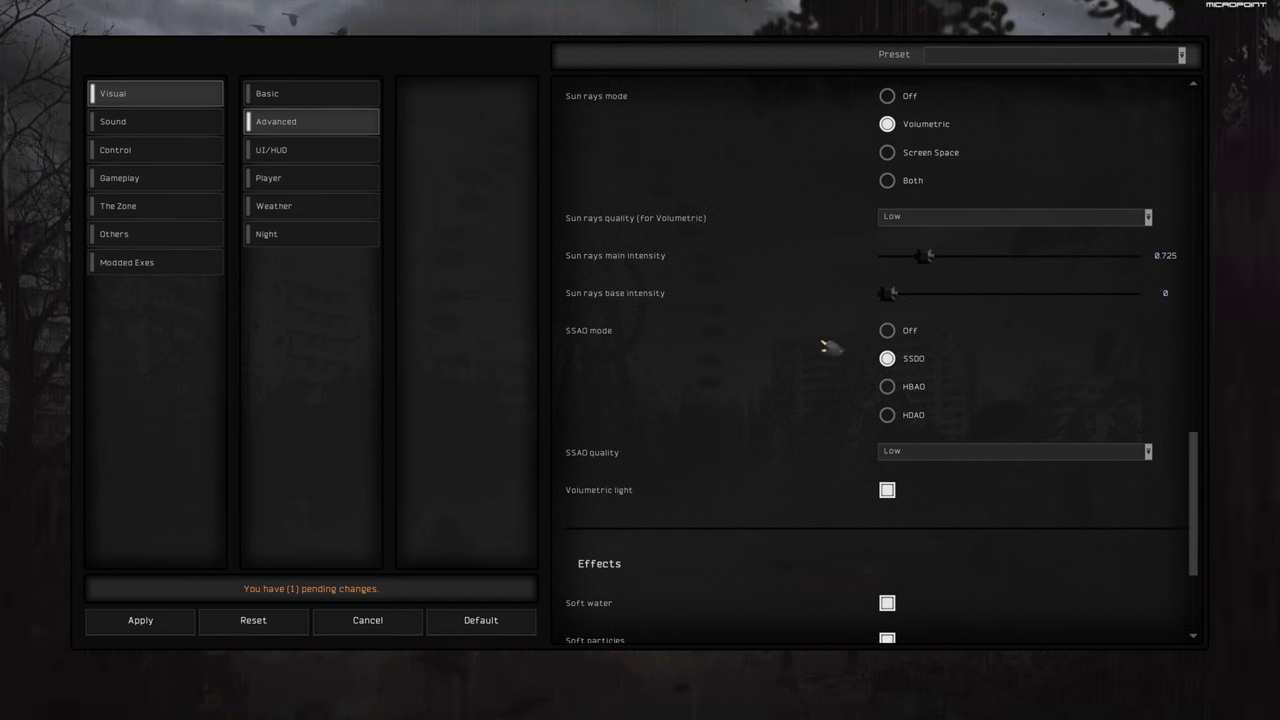
click(889, 332)
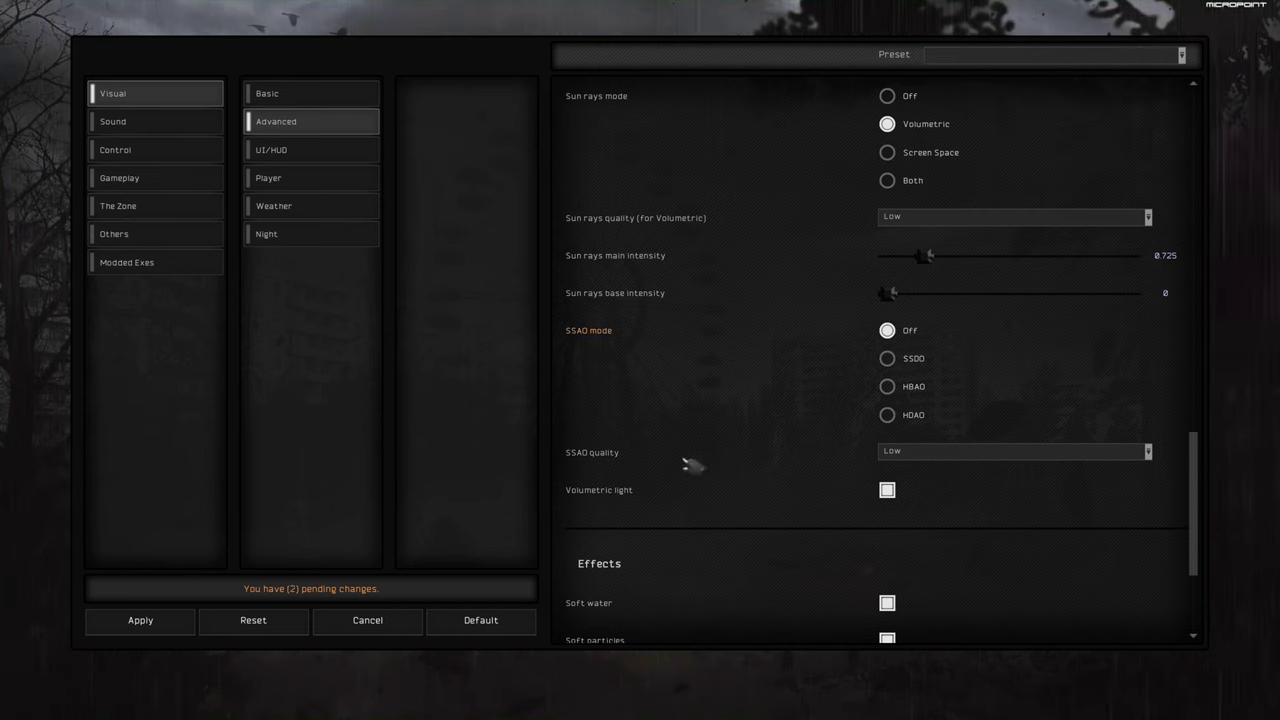
click(897, 458)
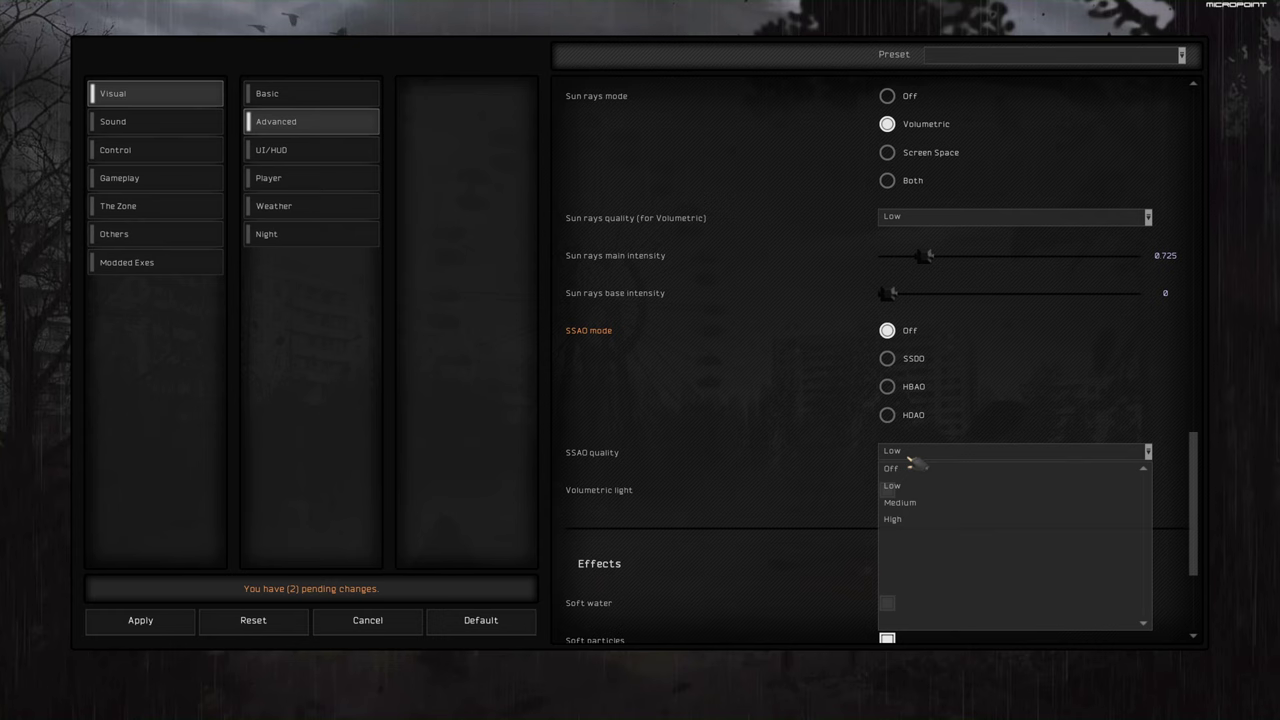
click(905, 471)
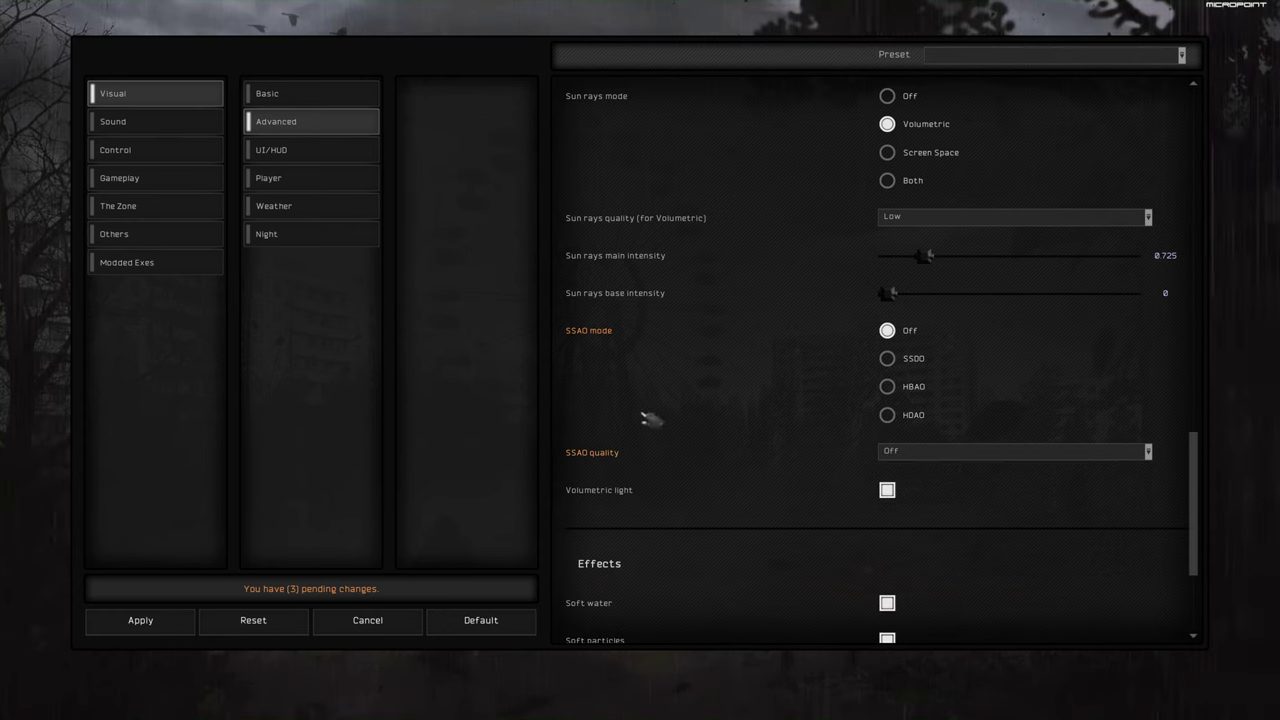
scroll(650, 418, down, 3)
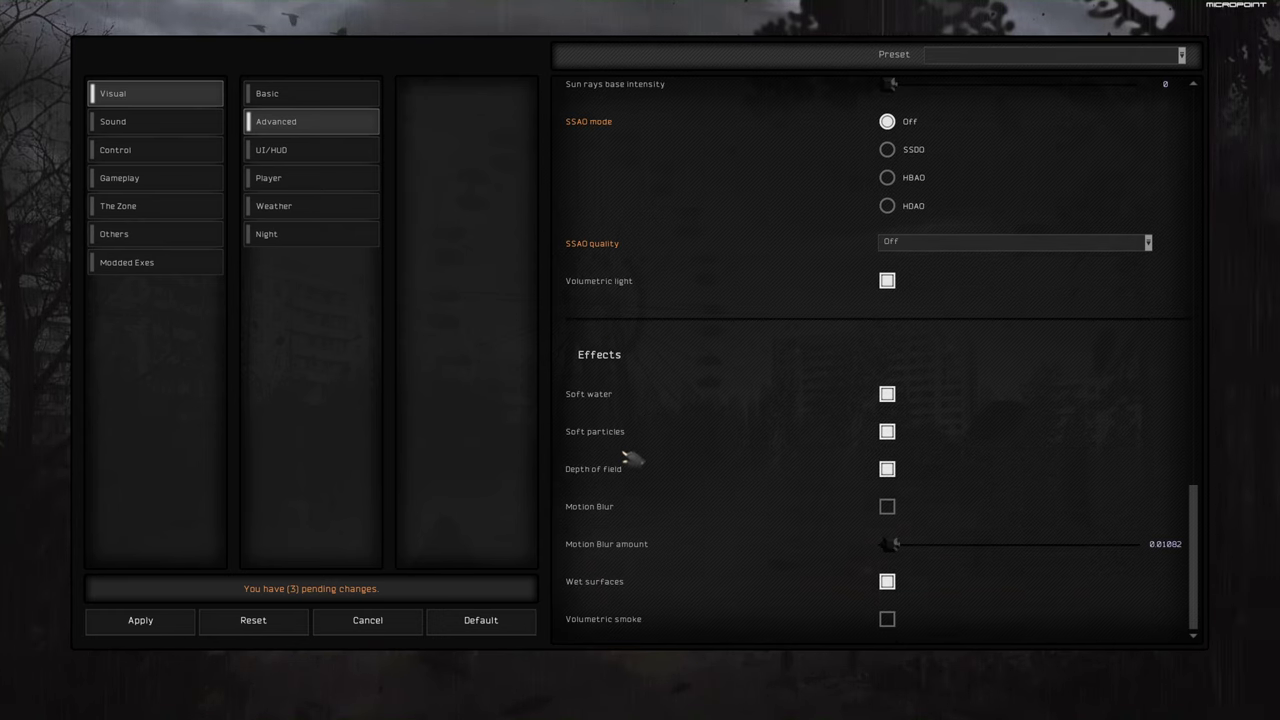
click(150, 620)
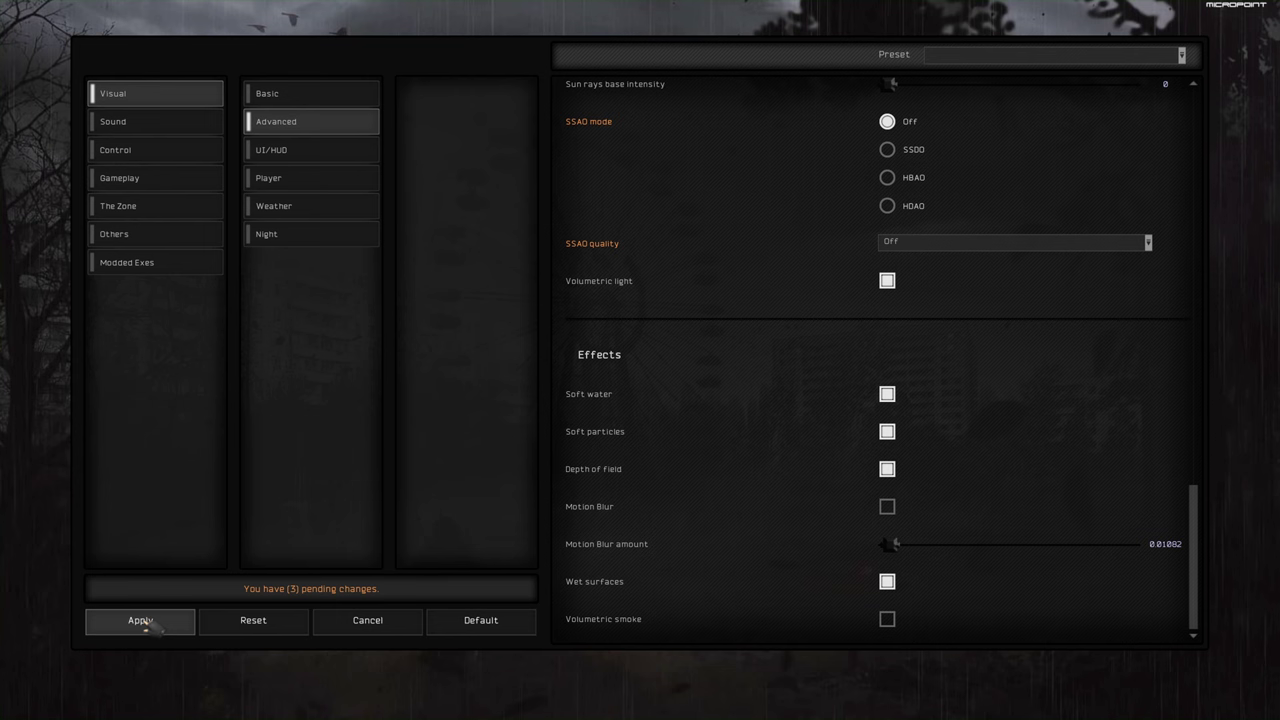
click(140, 620)
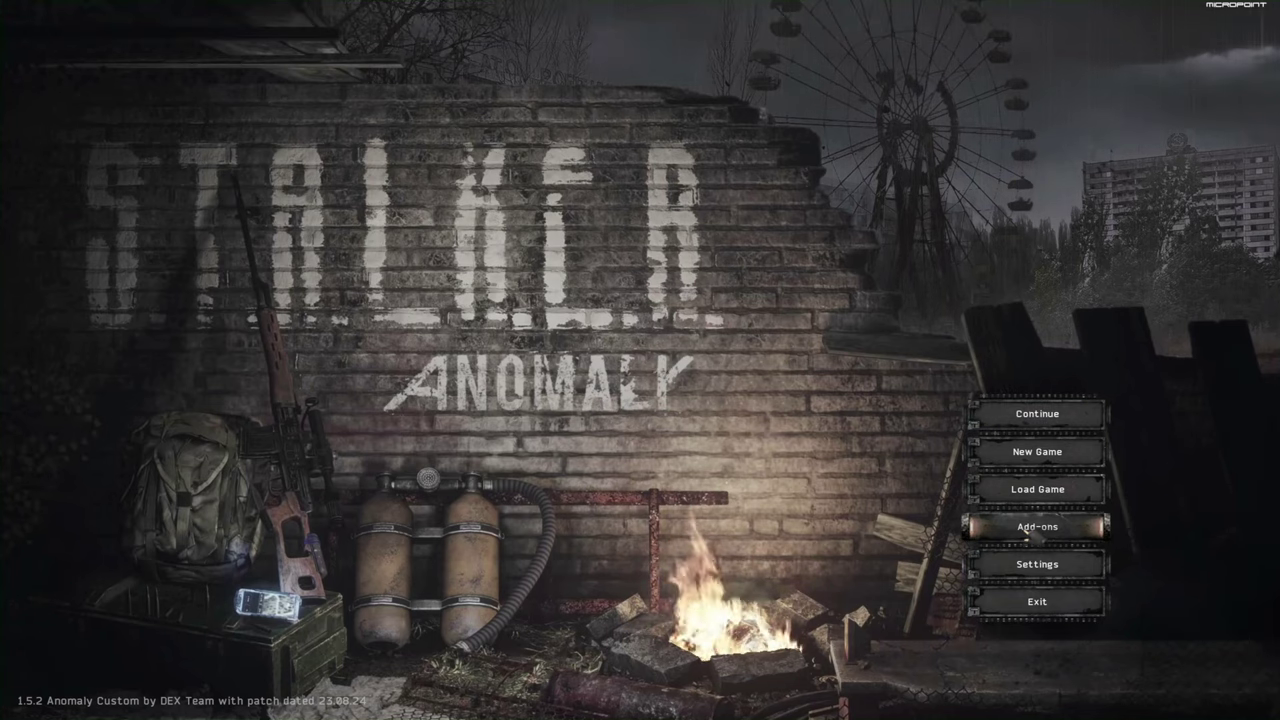
- Reopen the advanced video settings and check the saved anisotropic filtering, SSAO mode and SSAO quality
click(1037, 564)
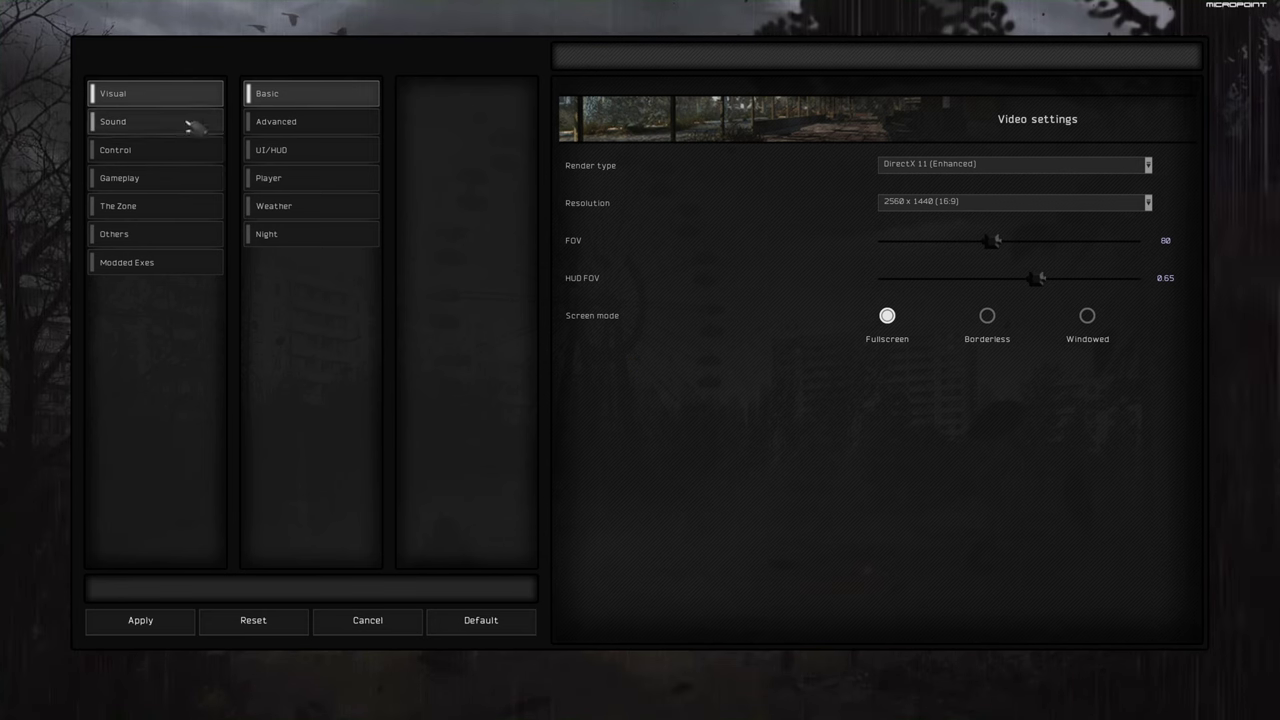
click(276, 122)
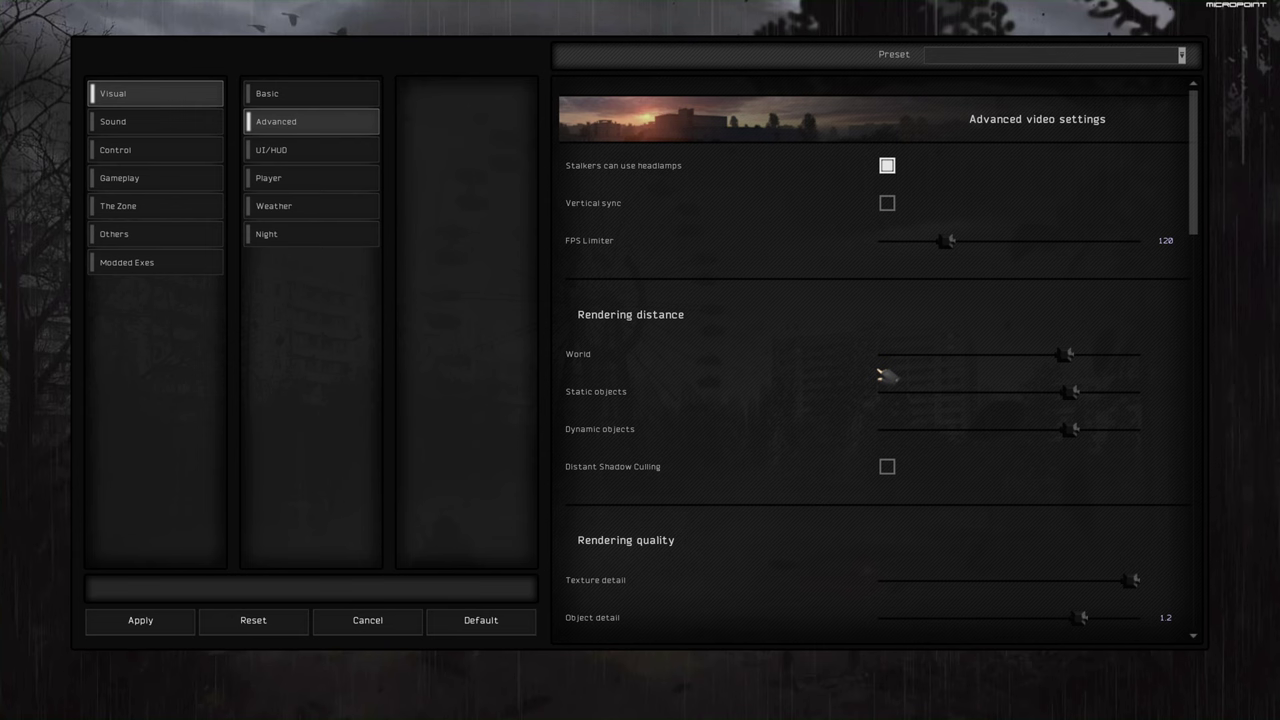
scroll(887, 375, down, 3)
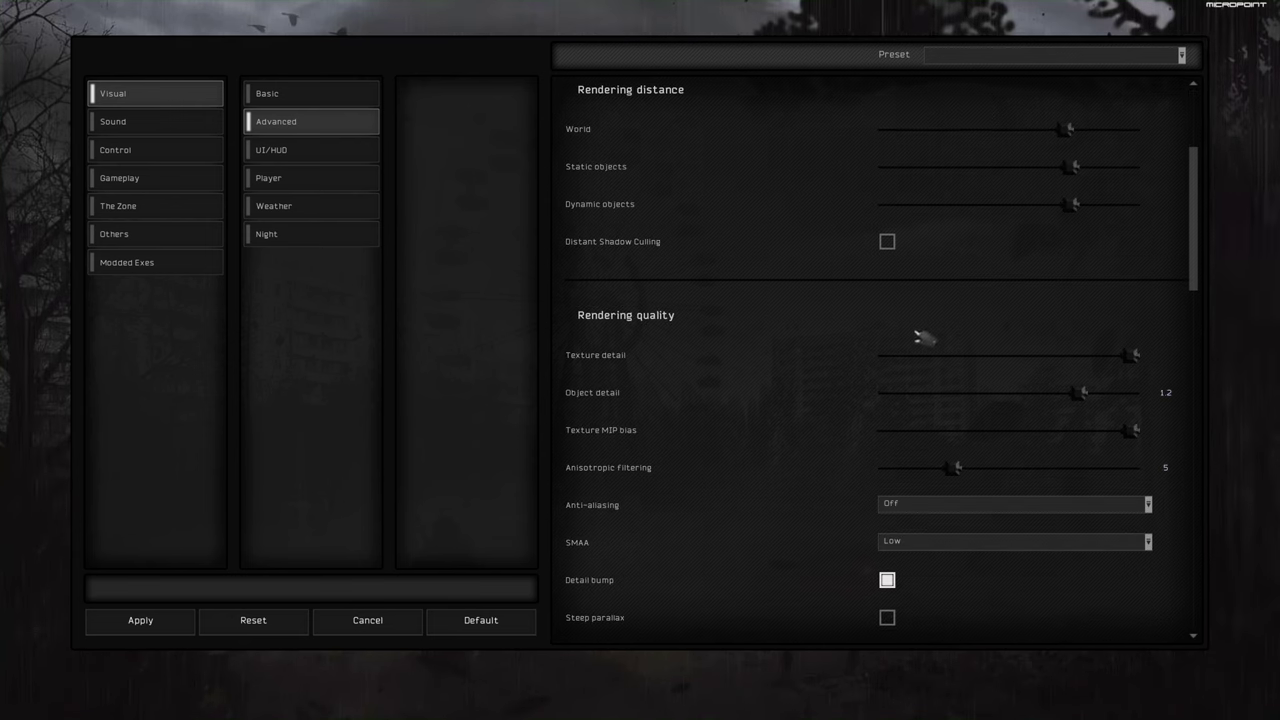
scroll(815, 366, down, 6)
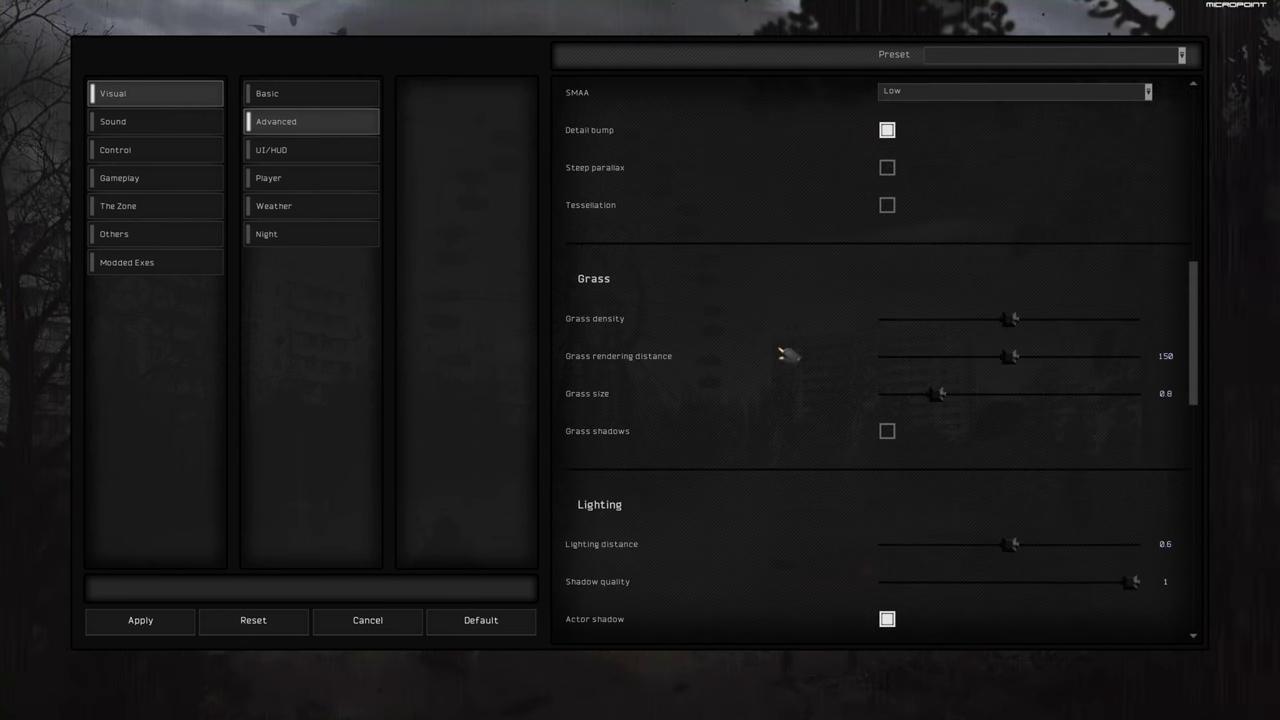
scroll(789, 355, down, 6)
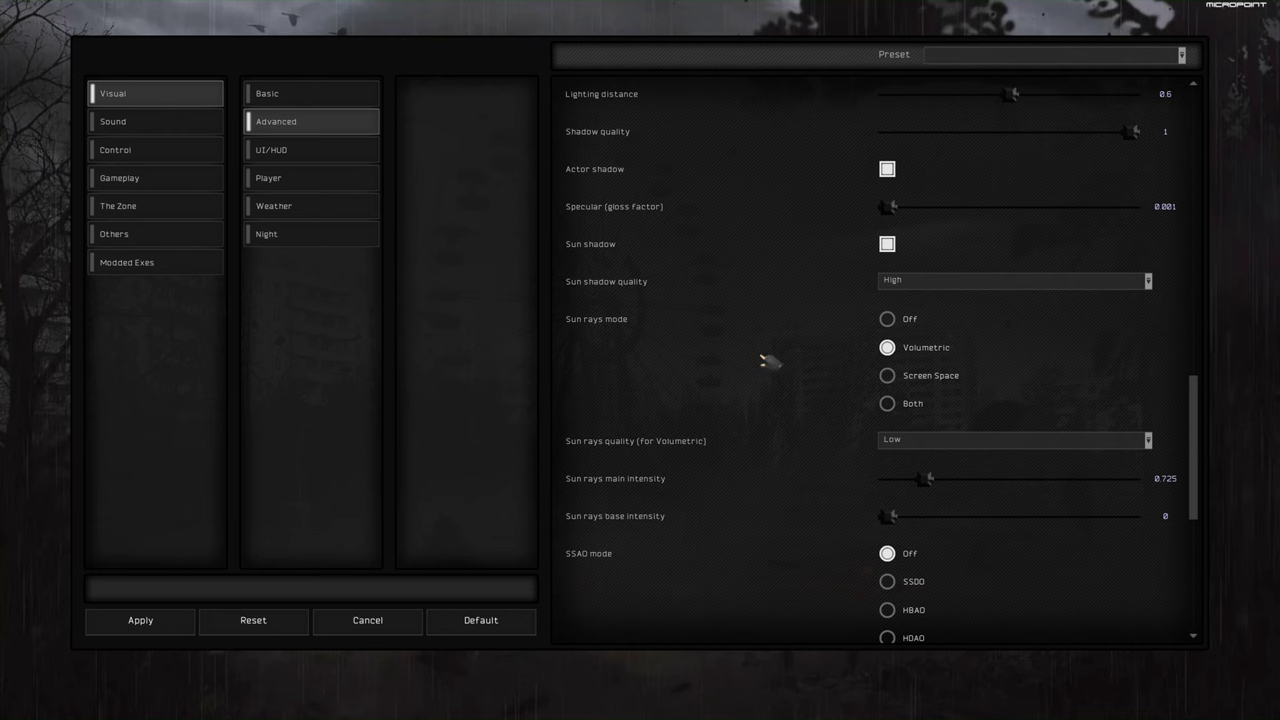
scroll(766, 360, down, 3)
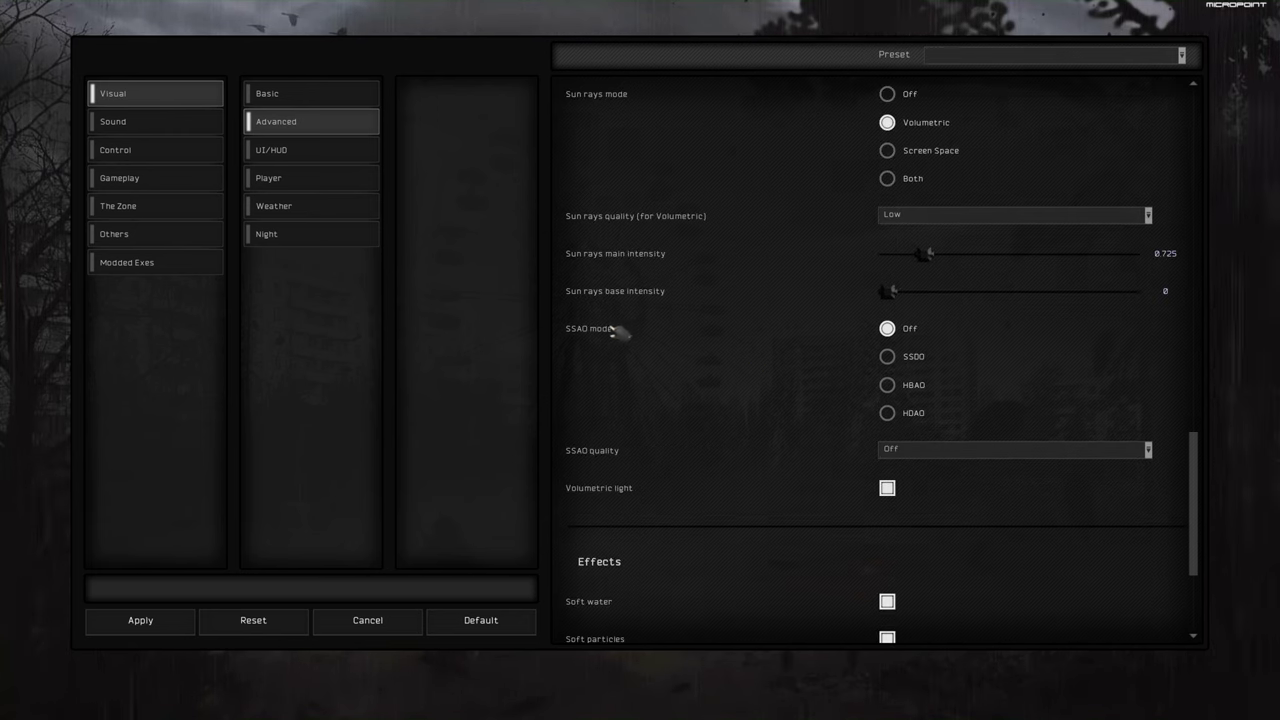
- Check the remaining advanced video effects, and view the Ambient Occlusion, Flora Fixes and Indirect Light pages of the SSS Settings
scroll(742, 415, down, 3)
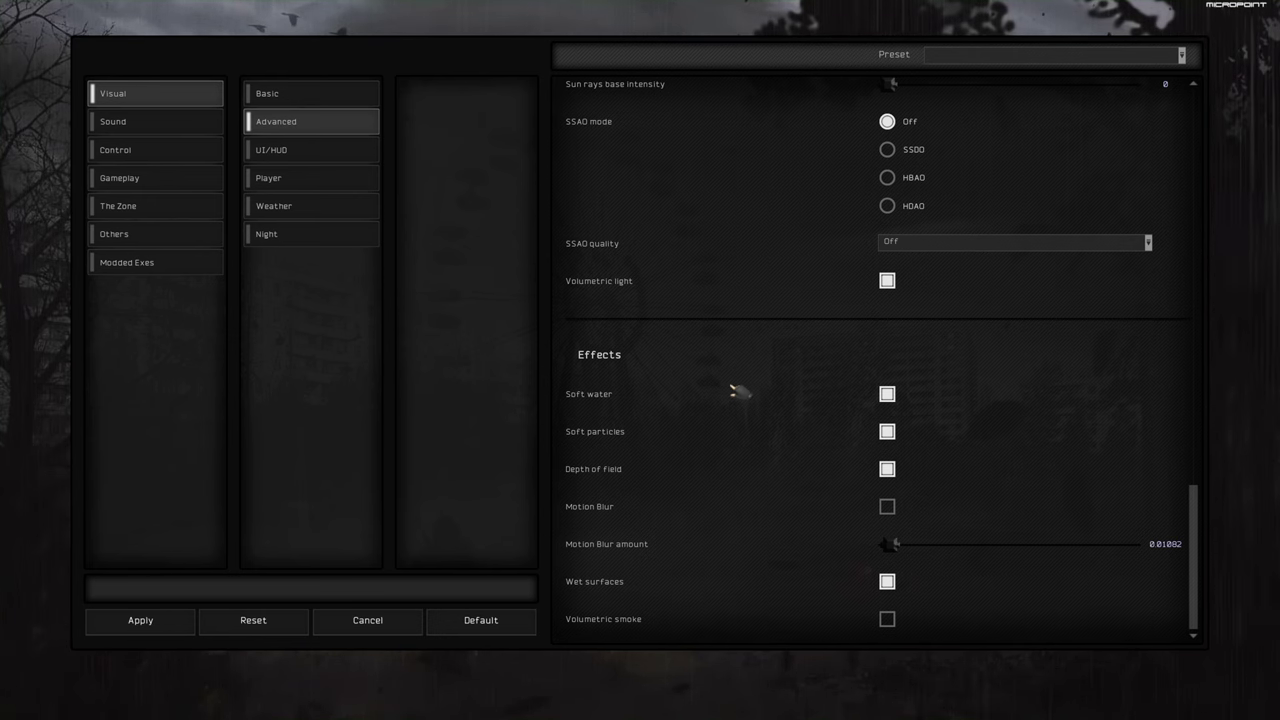
key(Escape)
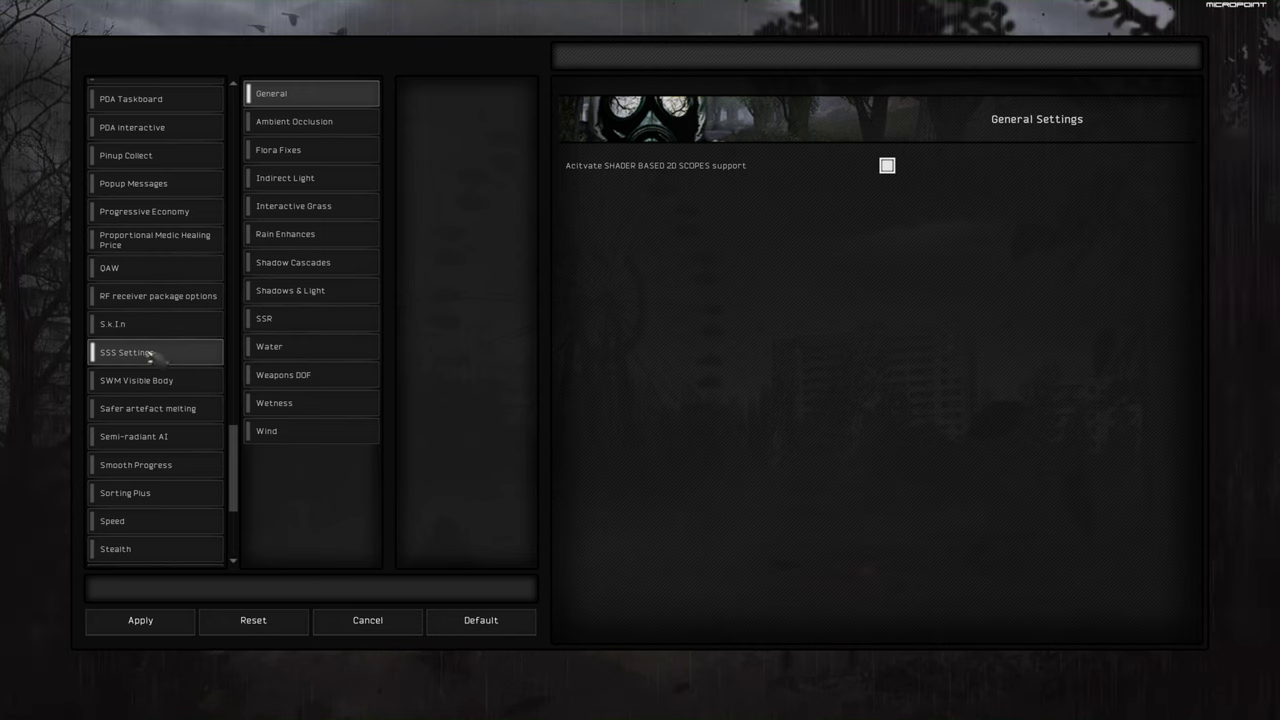
click(348, 123)
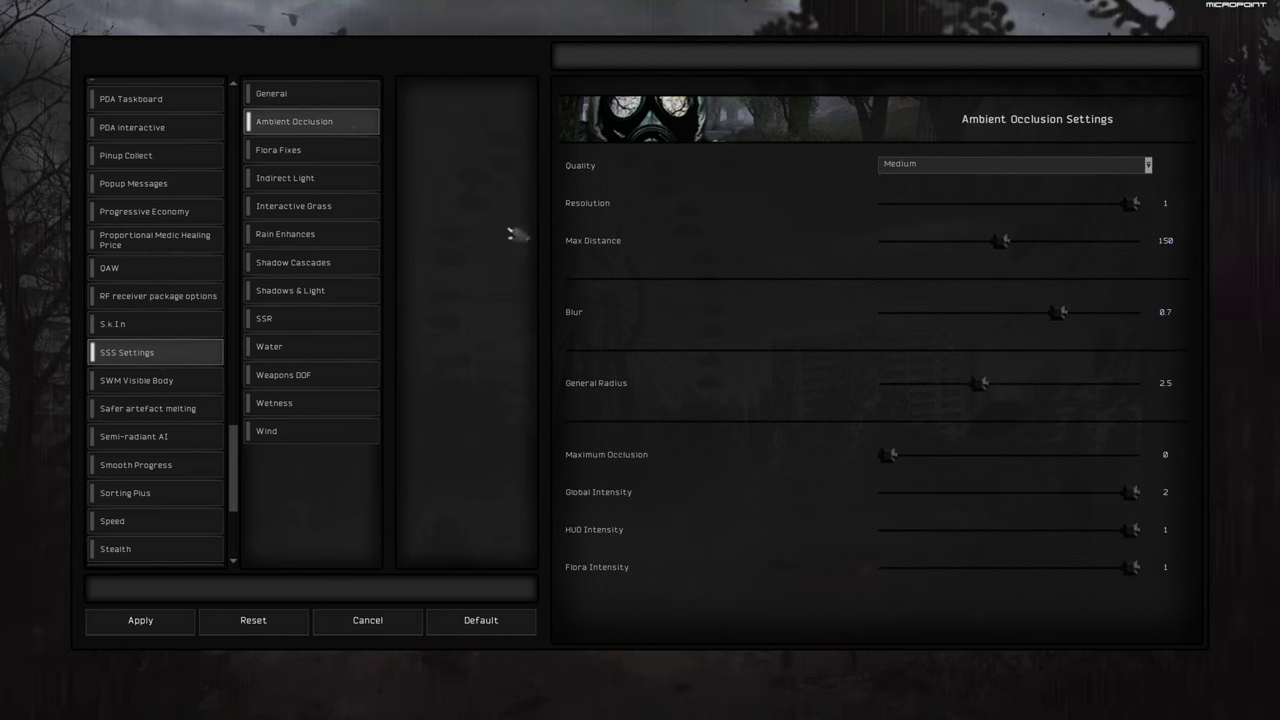
click(349, 160)
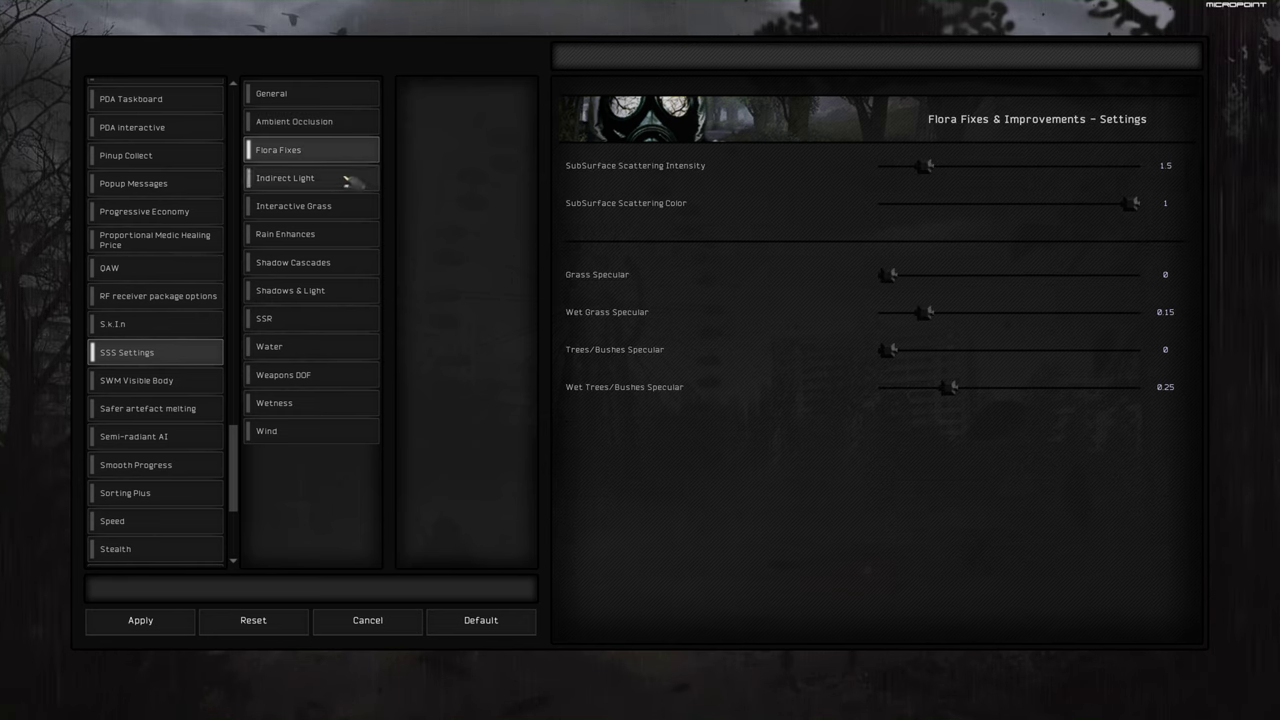
click(352, 179)
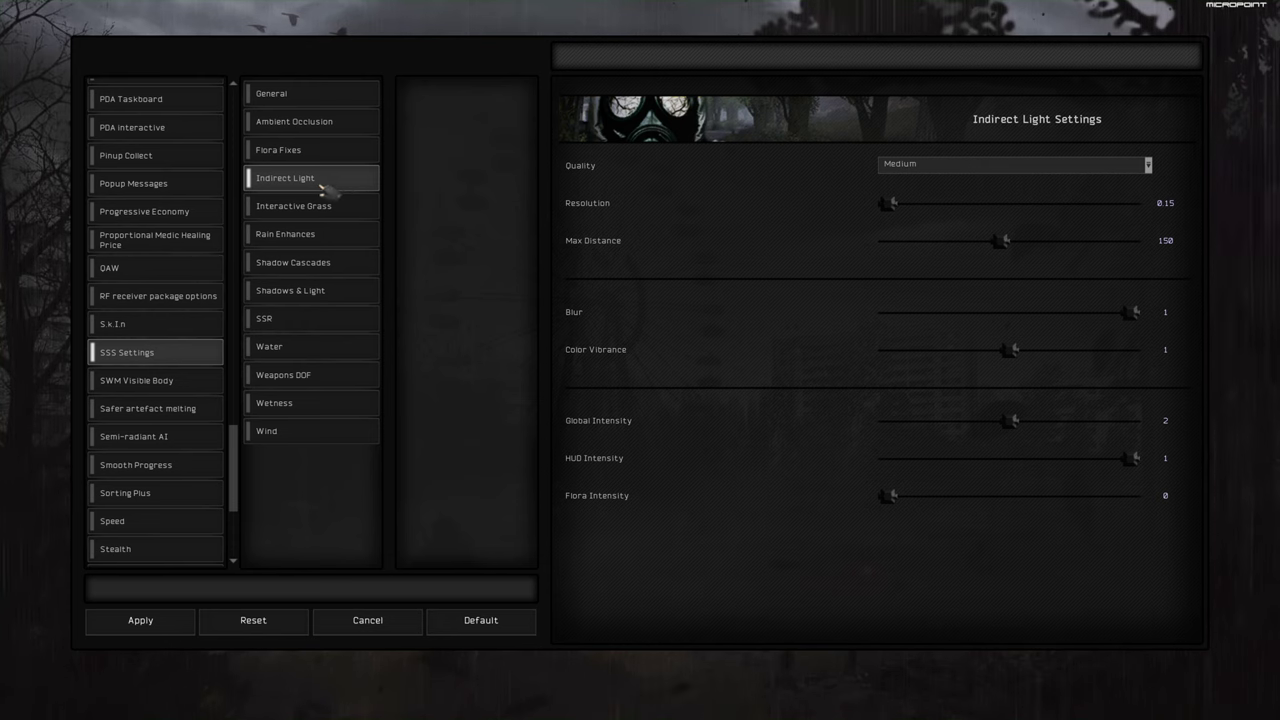
- Review the SSR, Shadows & Light and Water pages of the SSS Settings
click(335, 319)
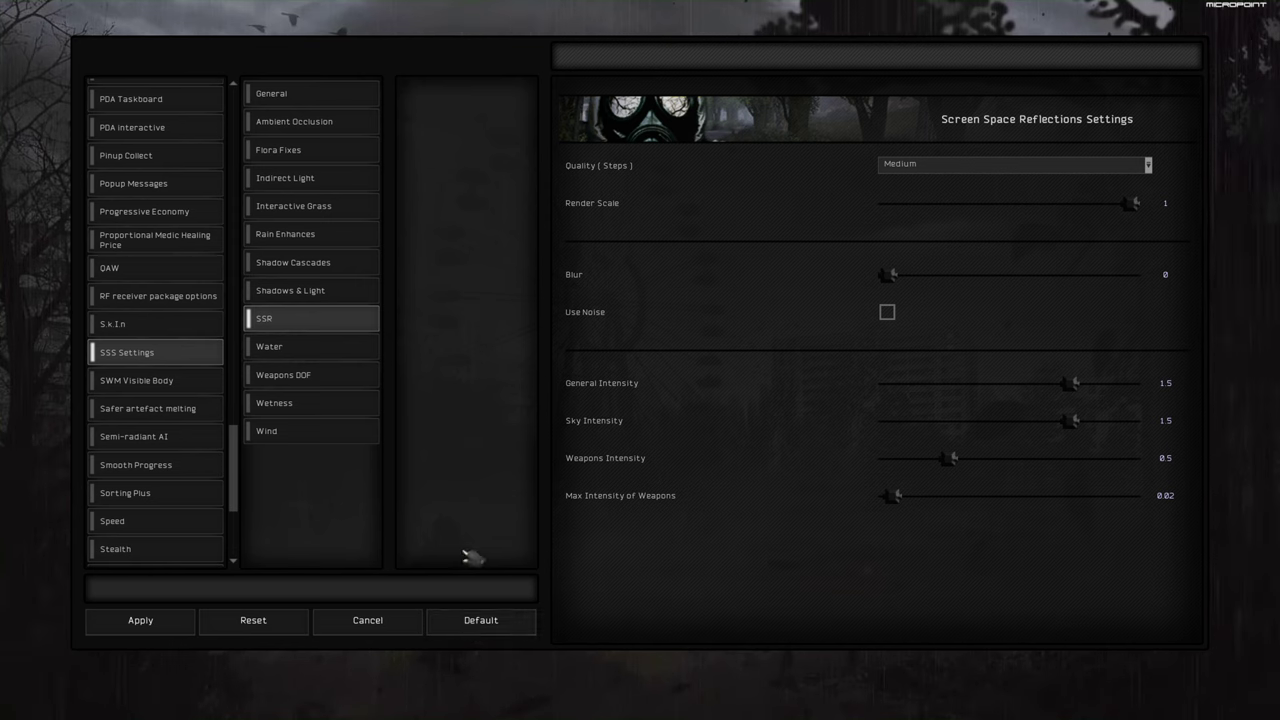
click(327, 291)
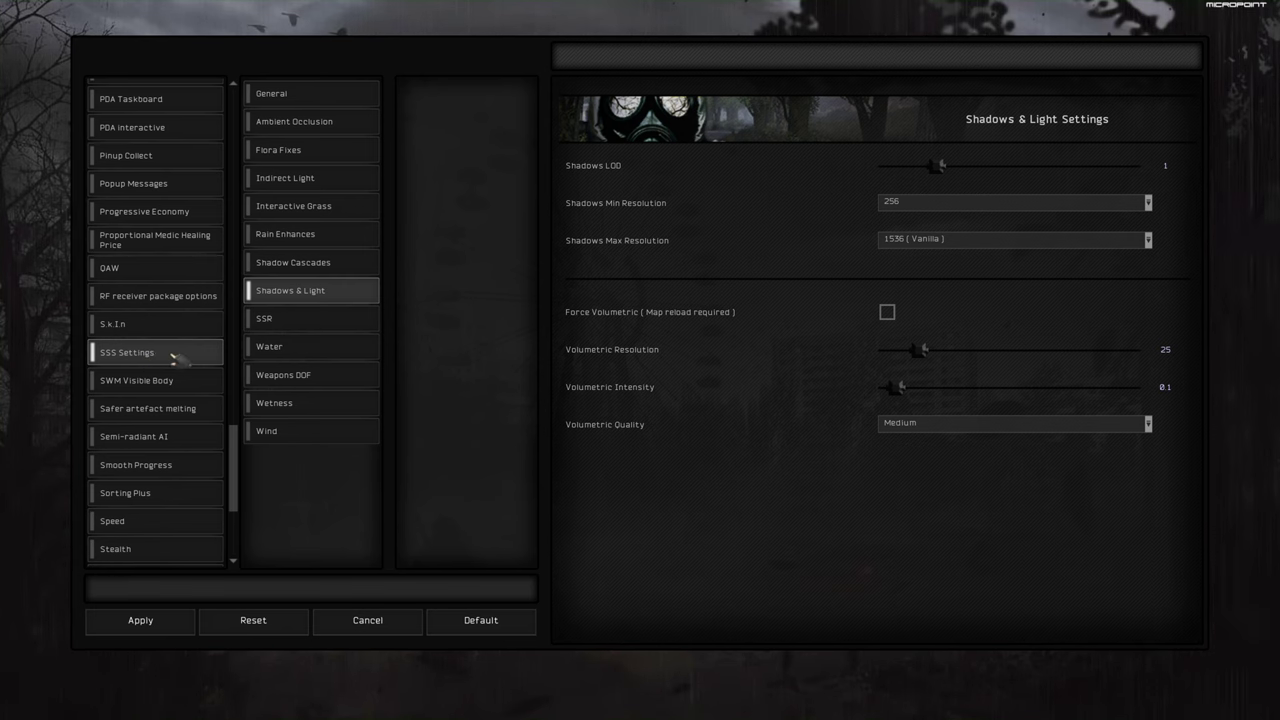
click(322, 318)
click(330, 346)
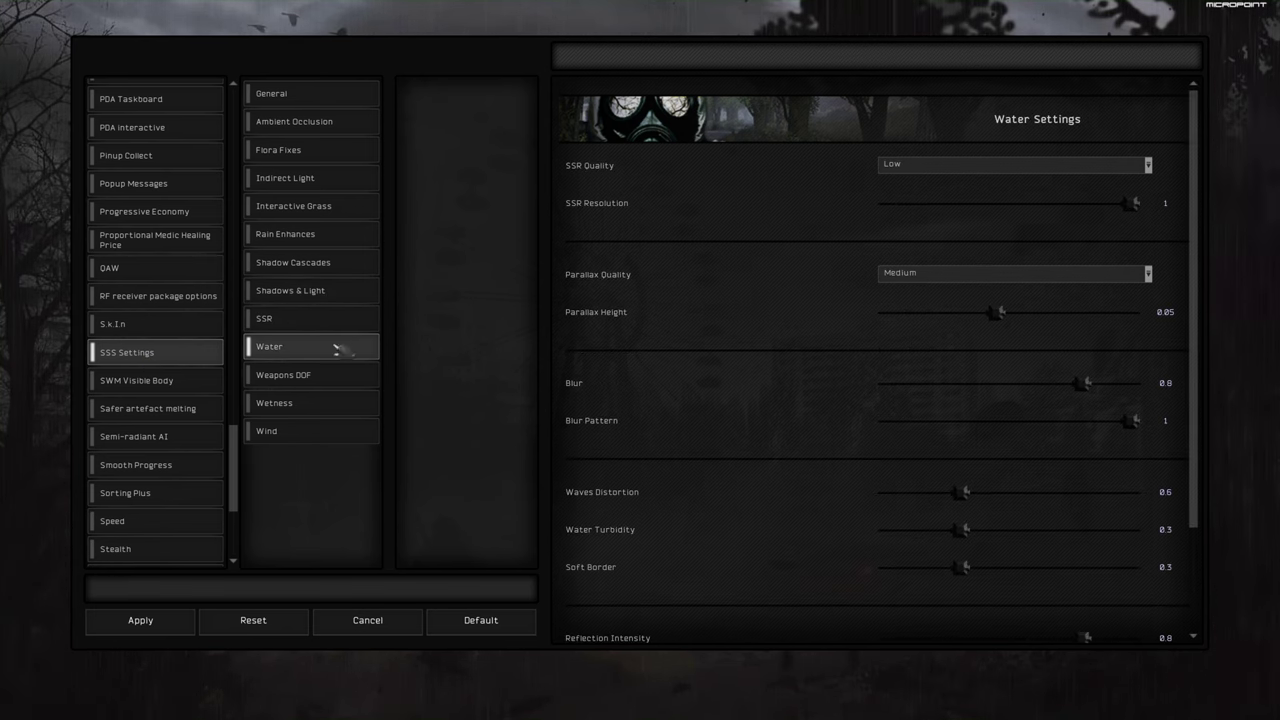
scroll(710, 515, down, 3)
scroll(680, 515, up, 3)
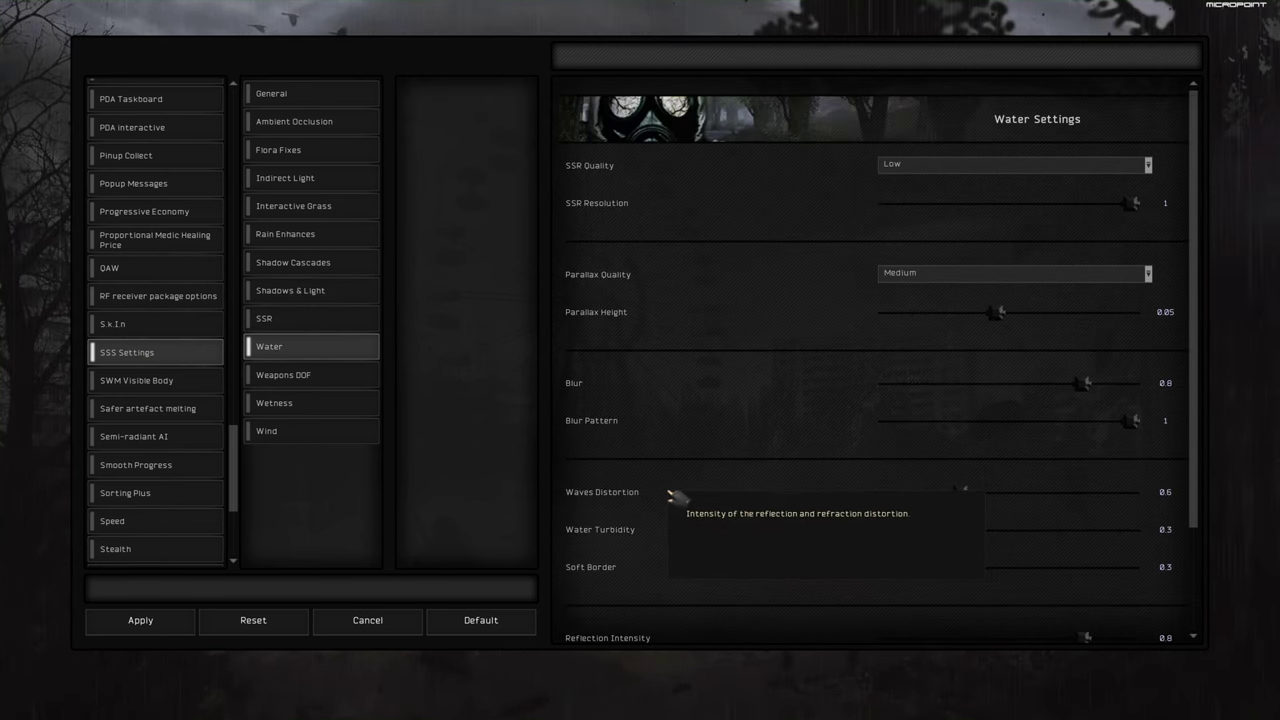
- Look through the Weapons DOF, Wetness and Wind pages of the SSS Settings, and return to General and Ambient Occlusion
click(342, 386)
click(337, 403)
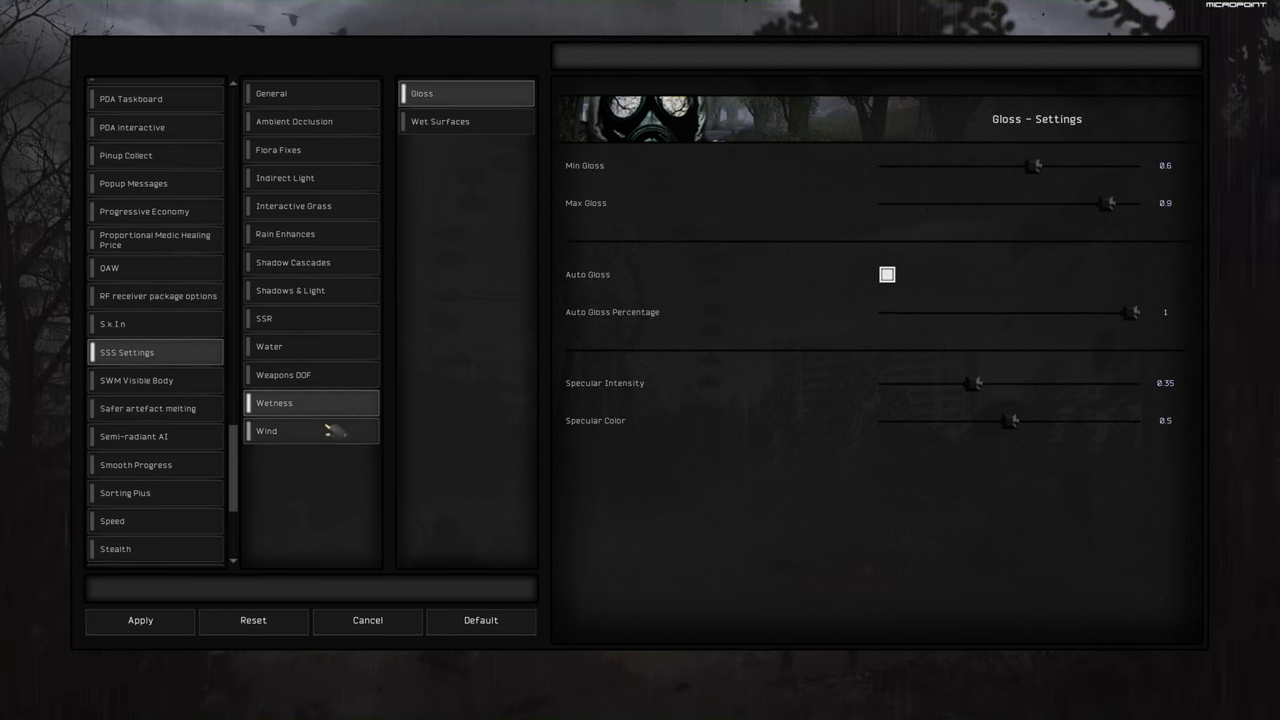
click(334, 425)
click(331, 100)
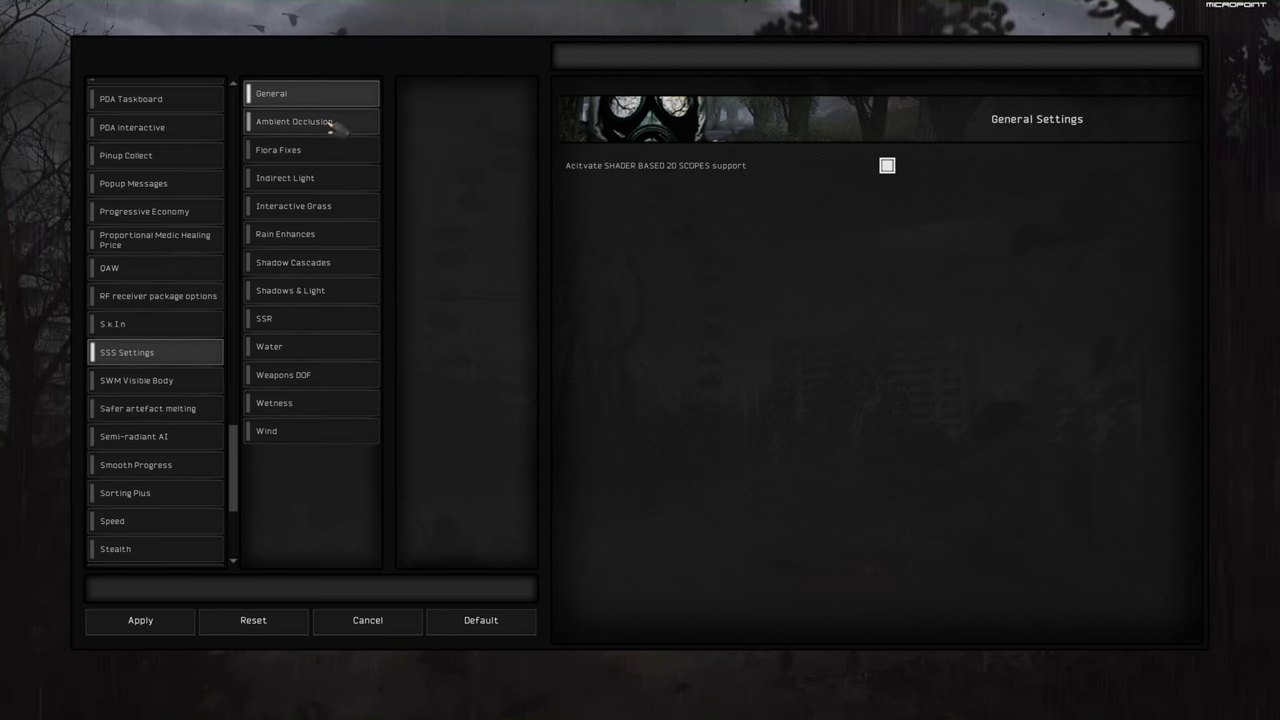
click(328, 121)
- Exit the game to the desktop and identify the Custom balance overhaul Anomaly Ballistics archive there
key(Escape)
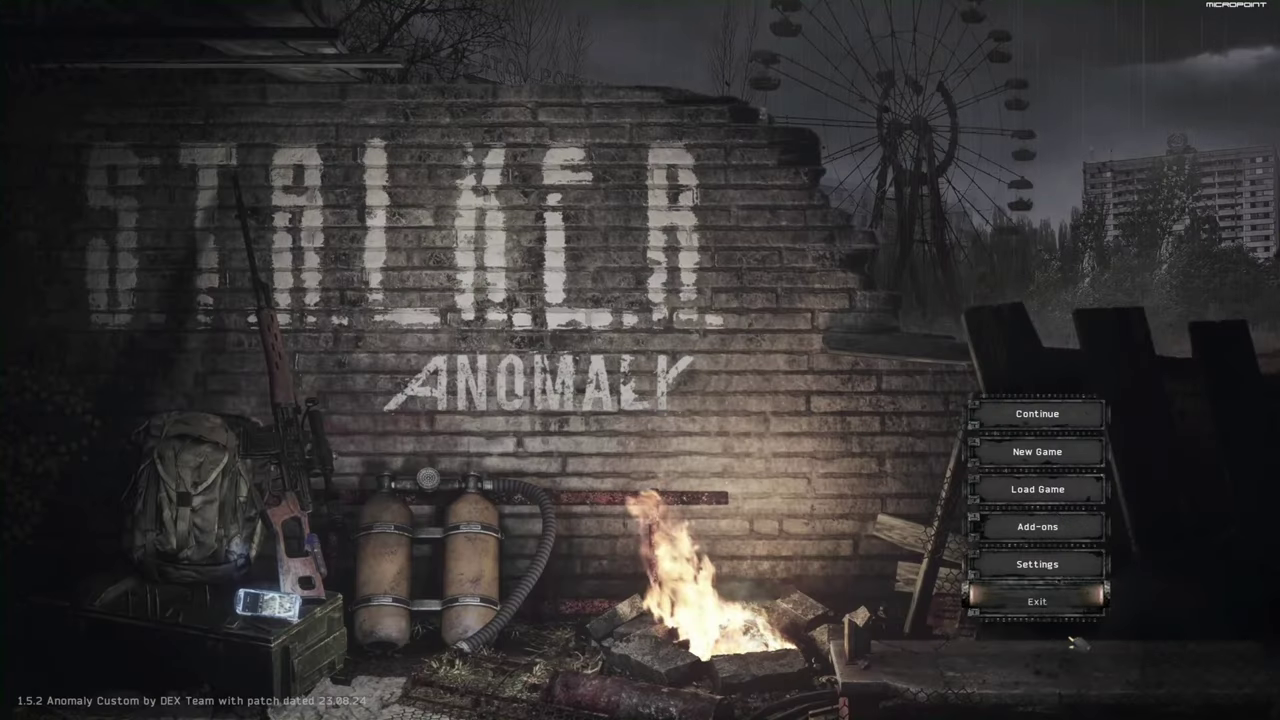
click(1057, 604)
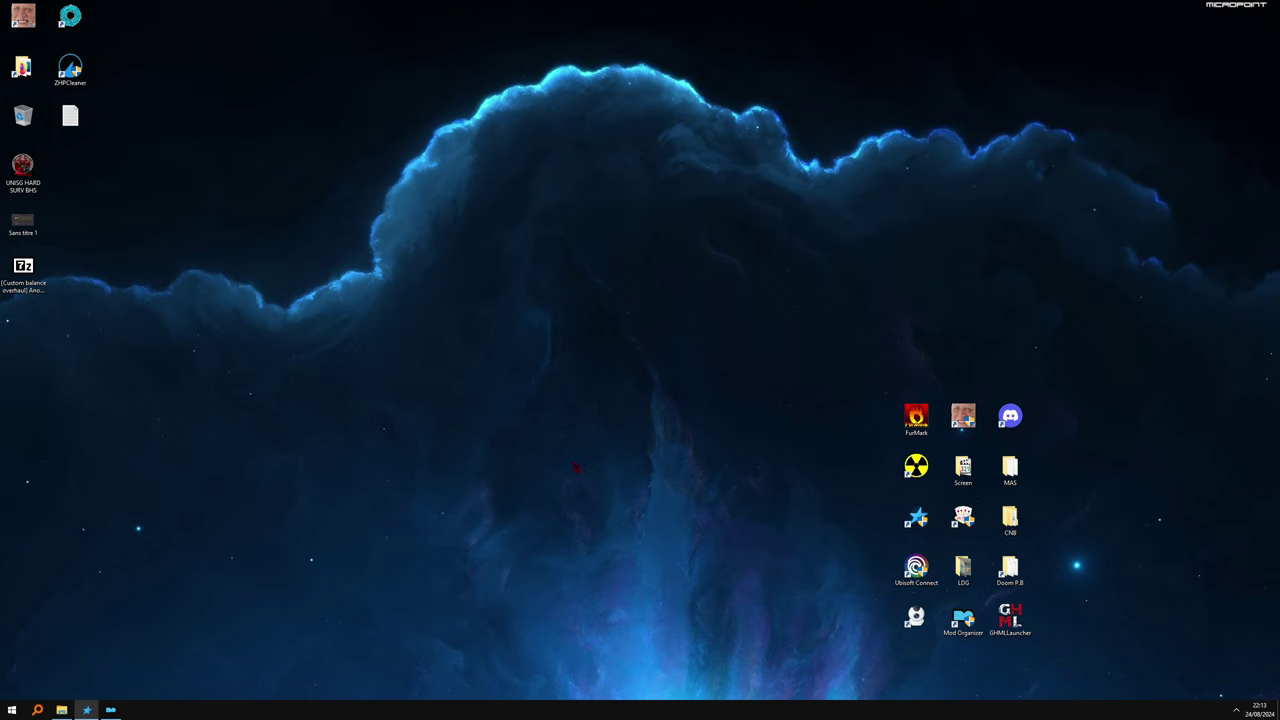
click(26, 280)
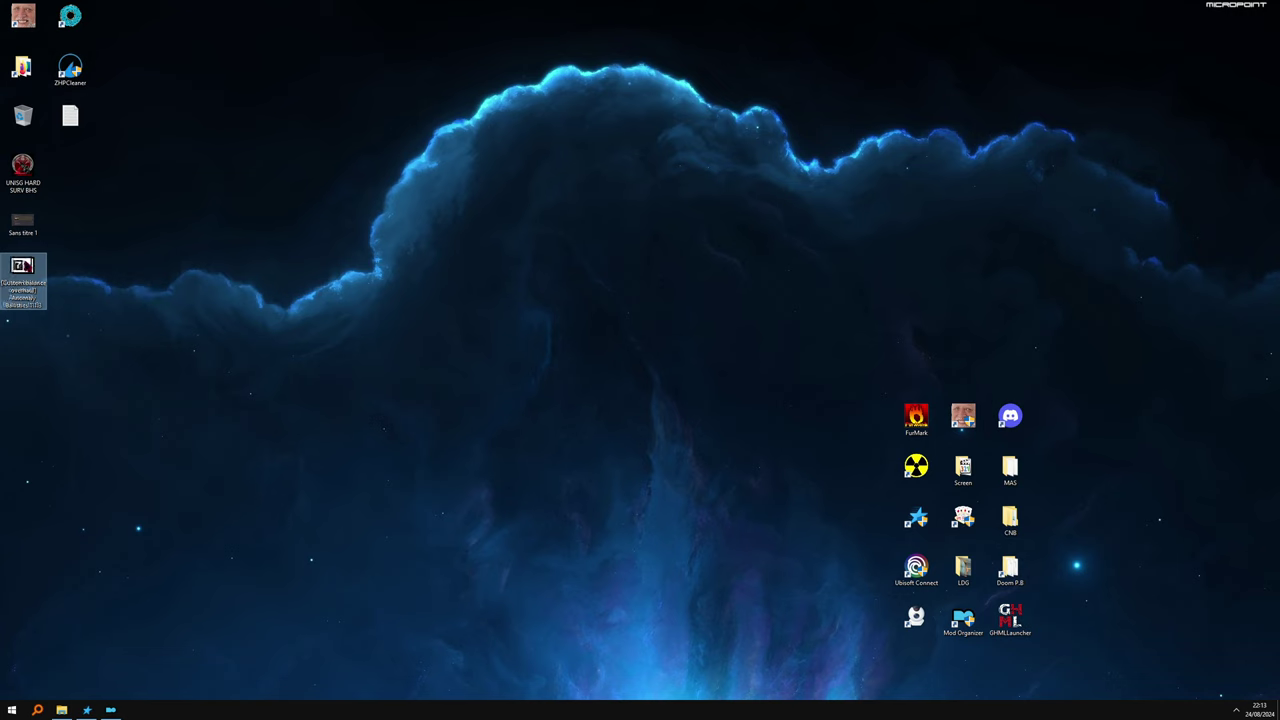
click(535, 393)
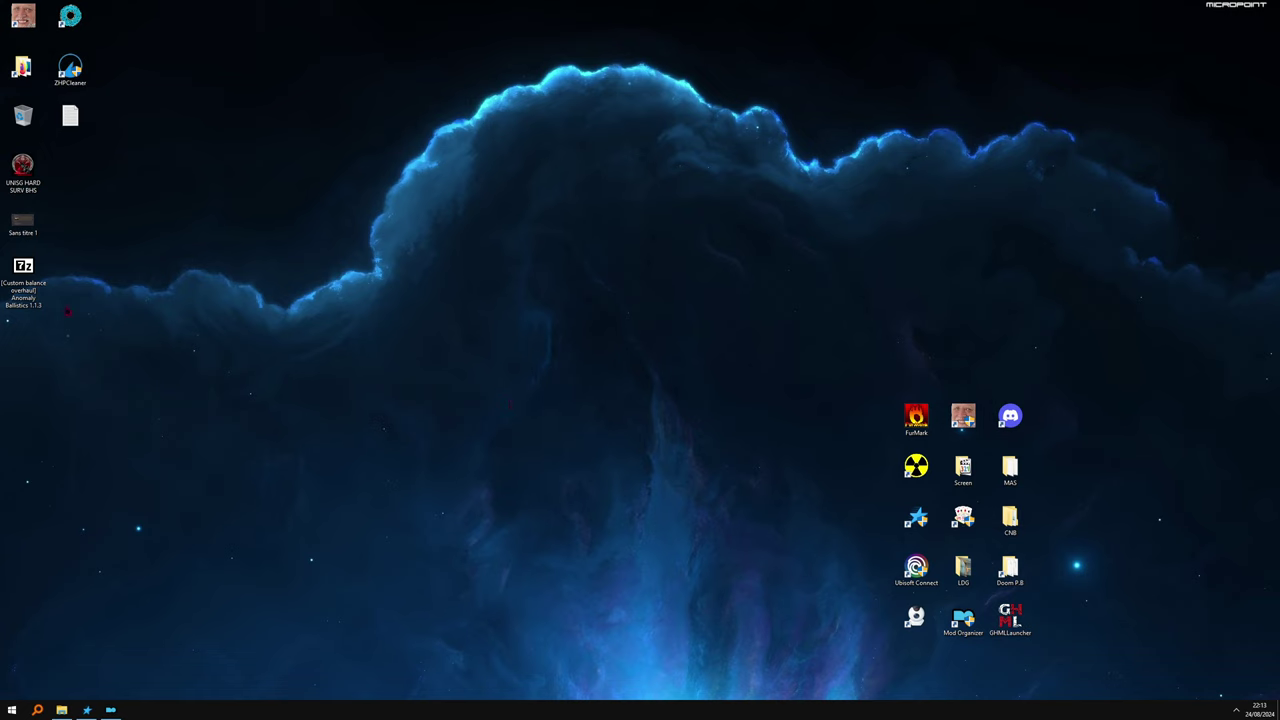
click(23, 278)
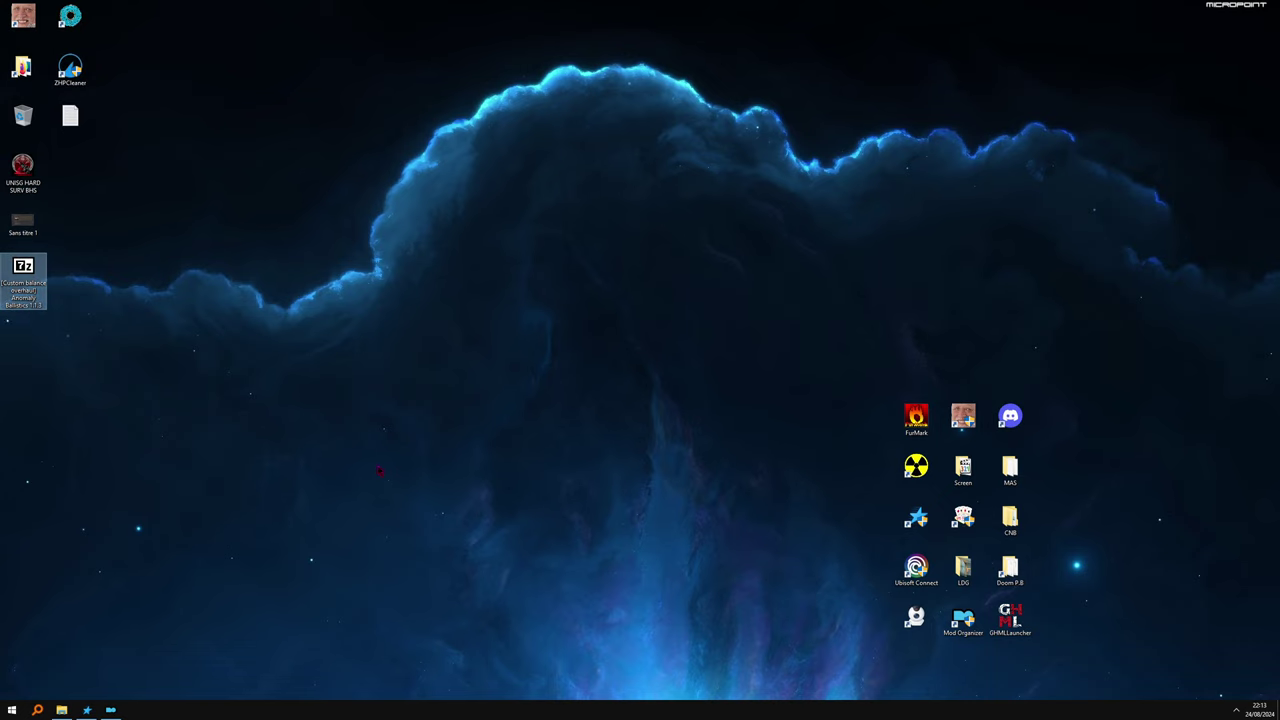
click(376, 452)
- Switch to Discord and open the installation-guide channel of the Anomaly Custom server
double_click(1010, 415)
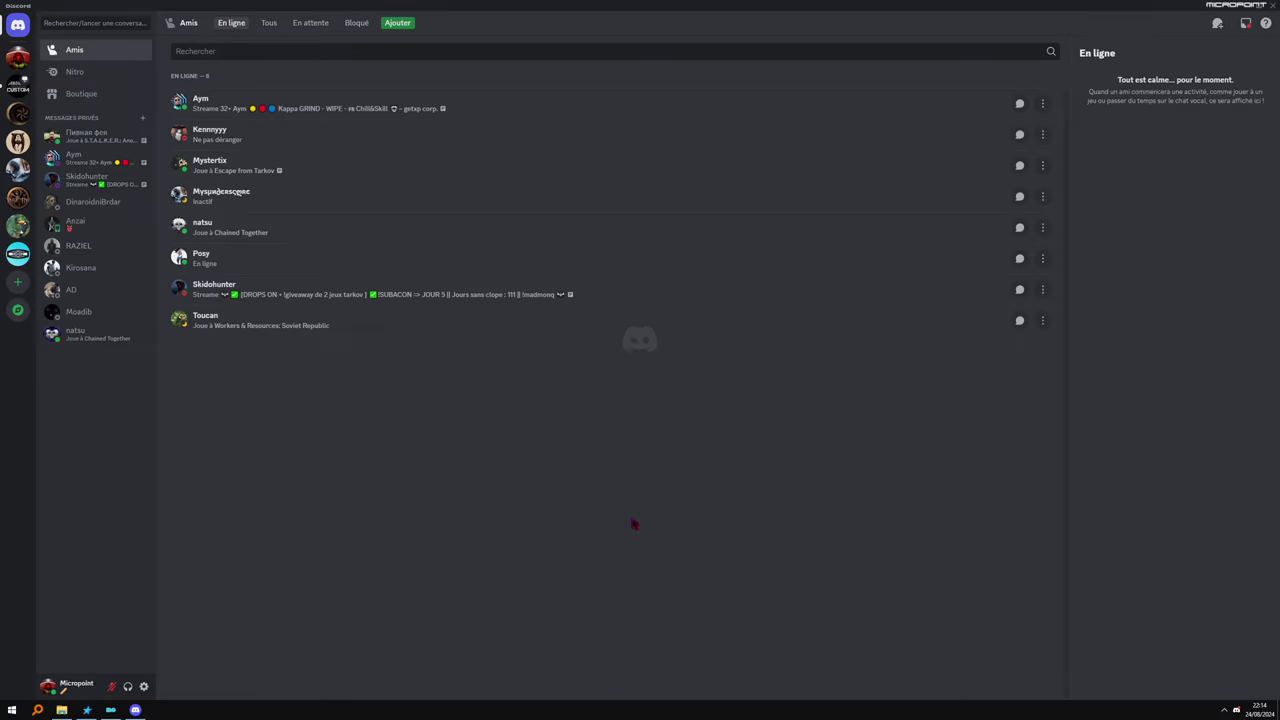
click(18, 84)
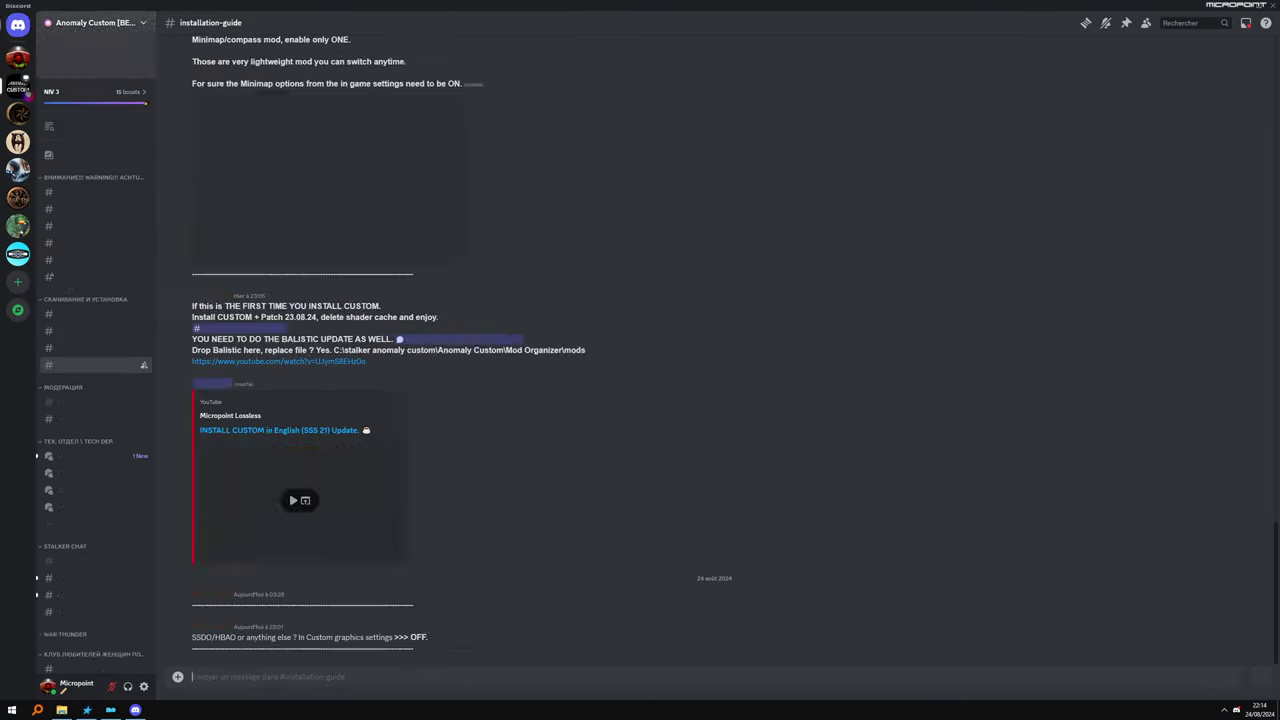
click(88, 368)
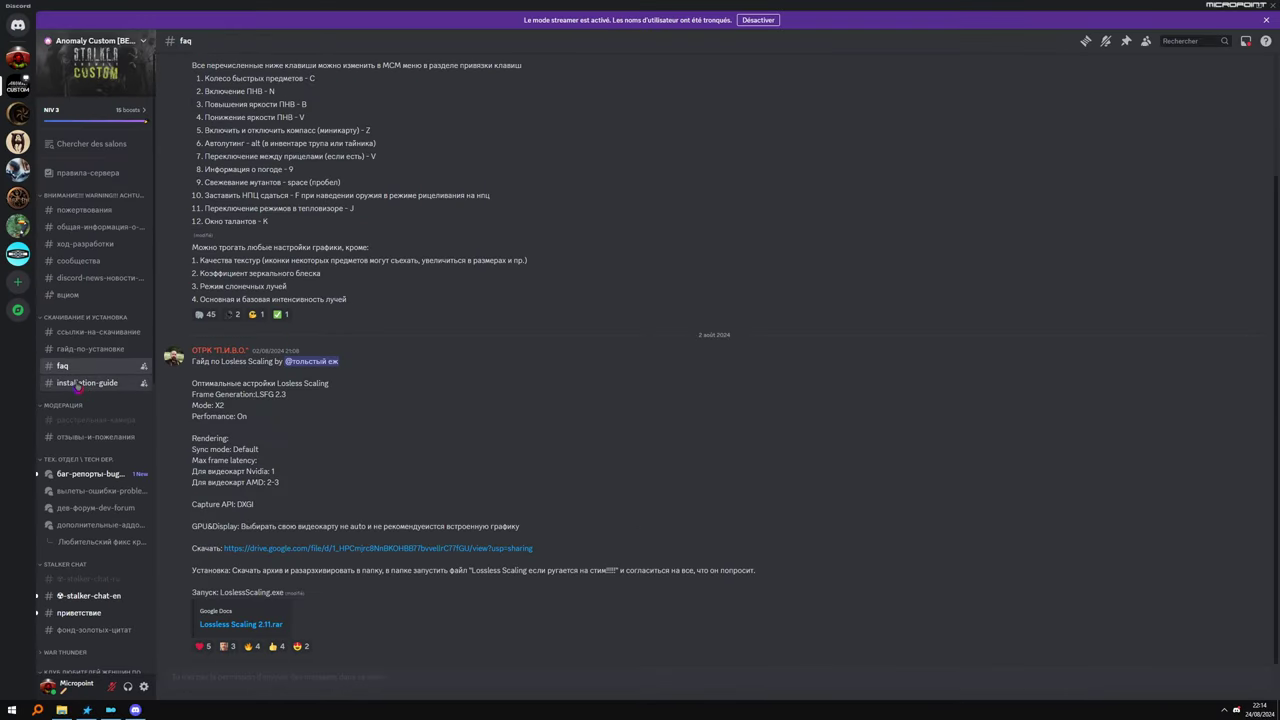
click(86, 384)
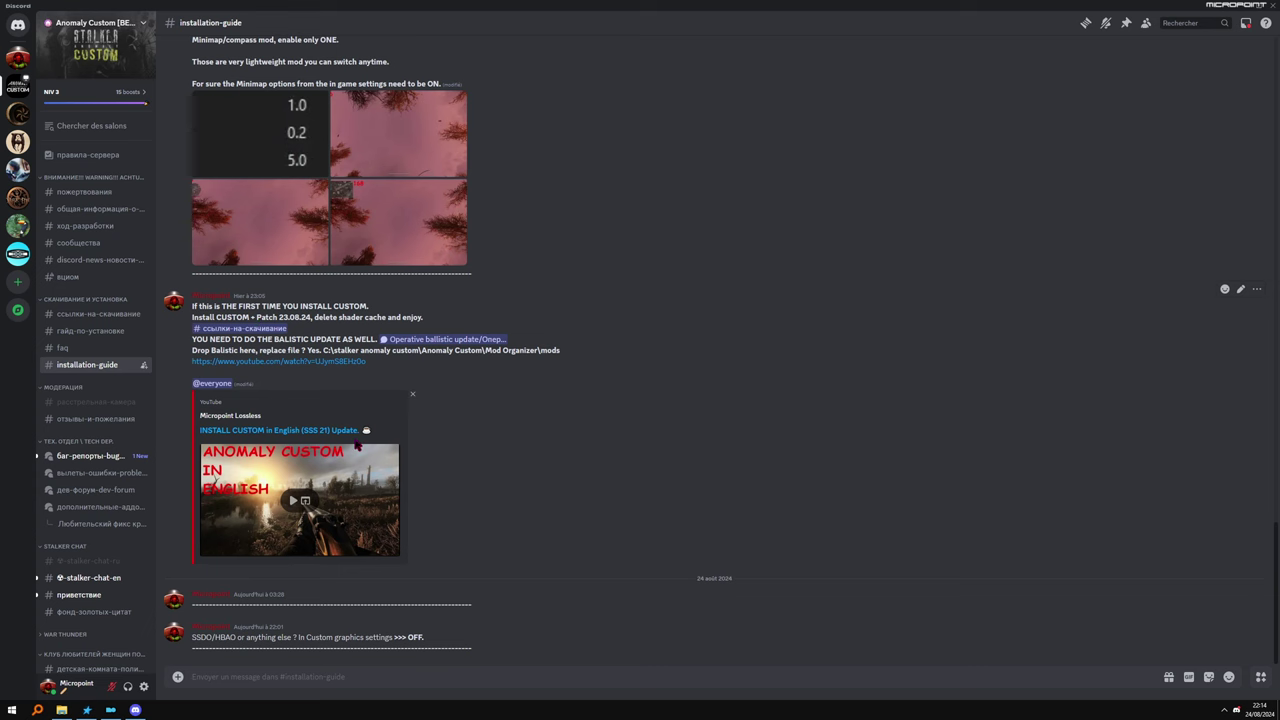
- Read through the installation guide and highlight the first-time instruction to install CUSTOM + Patch 23.08.24 and delete the shader cache
scroll(350, 400, up, 6)
scroll(358, 471, down, 5)
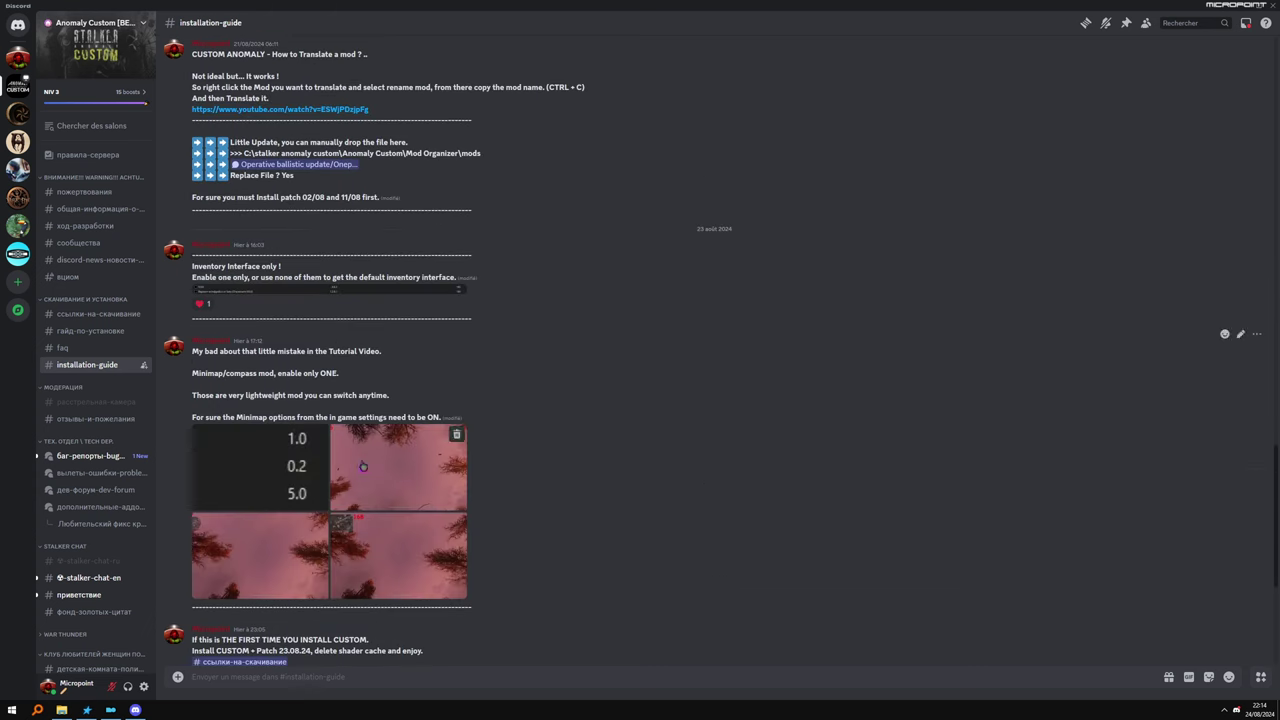
scroll(352, 472, up, 4)
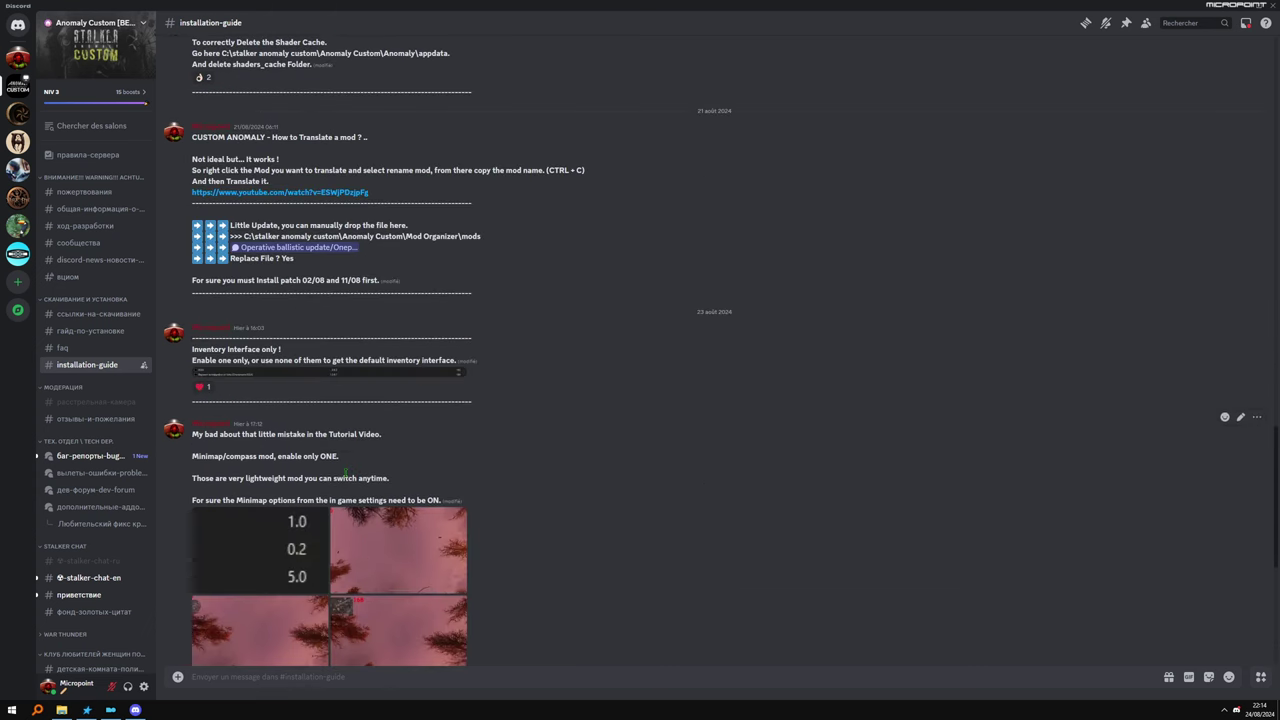
scroll(344, 478, down, 4)
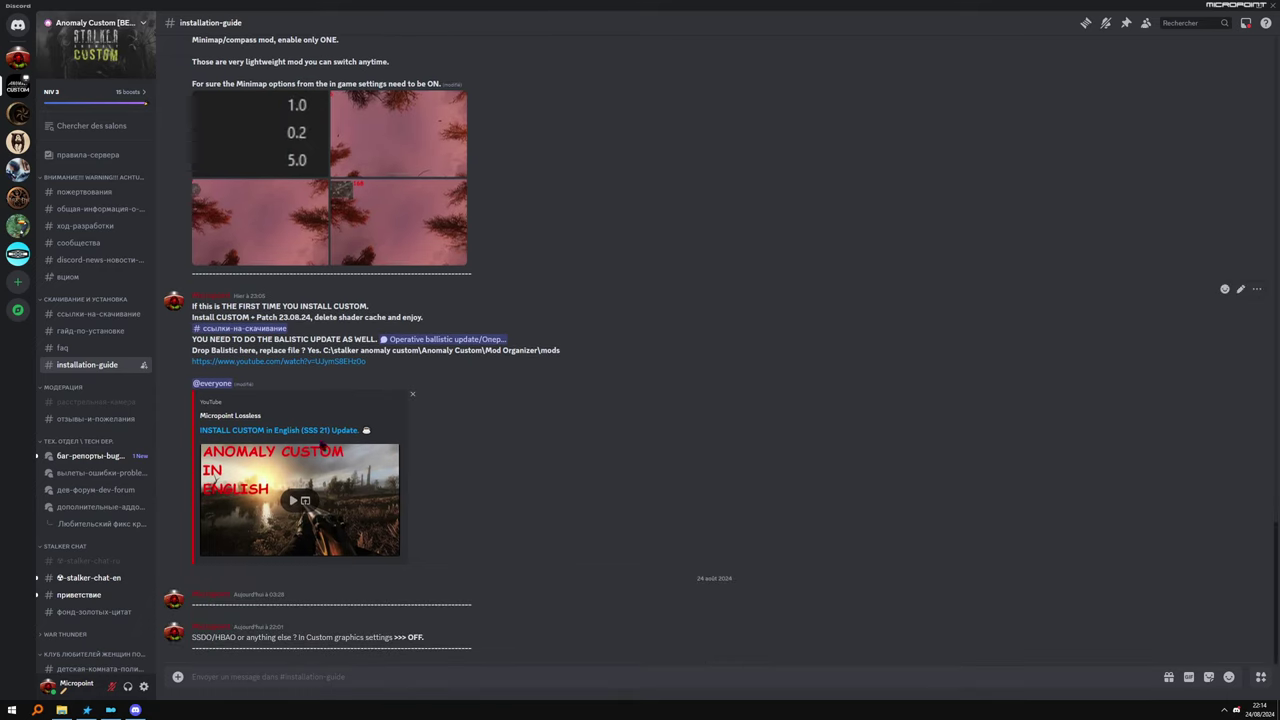
drag(433, 323, 257, 330)
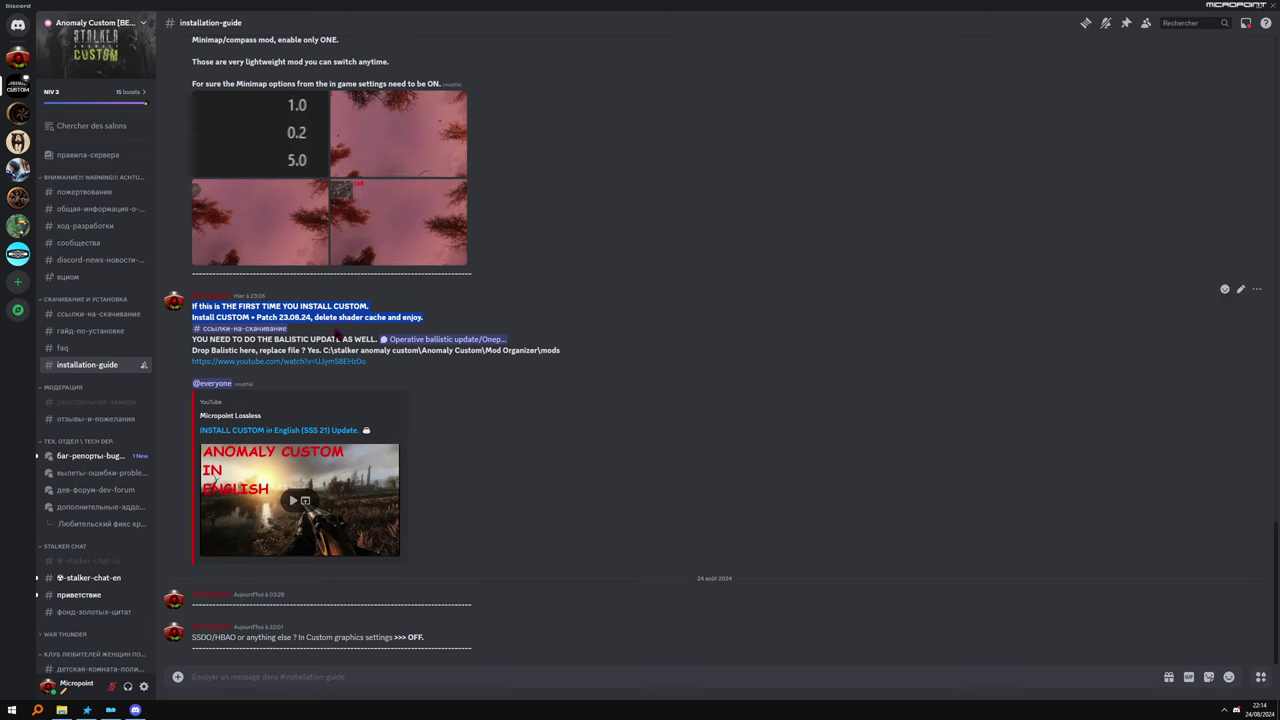
click(336, 335)
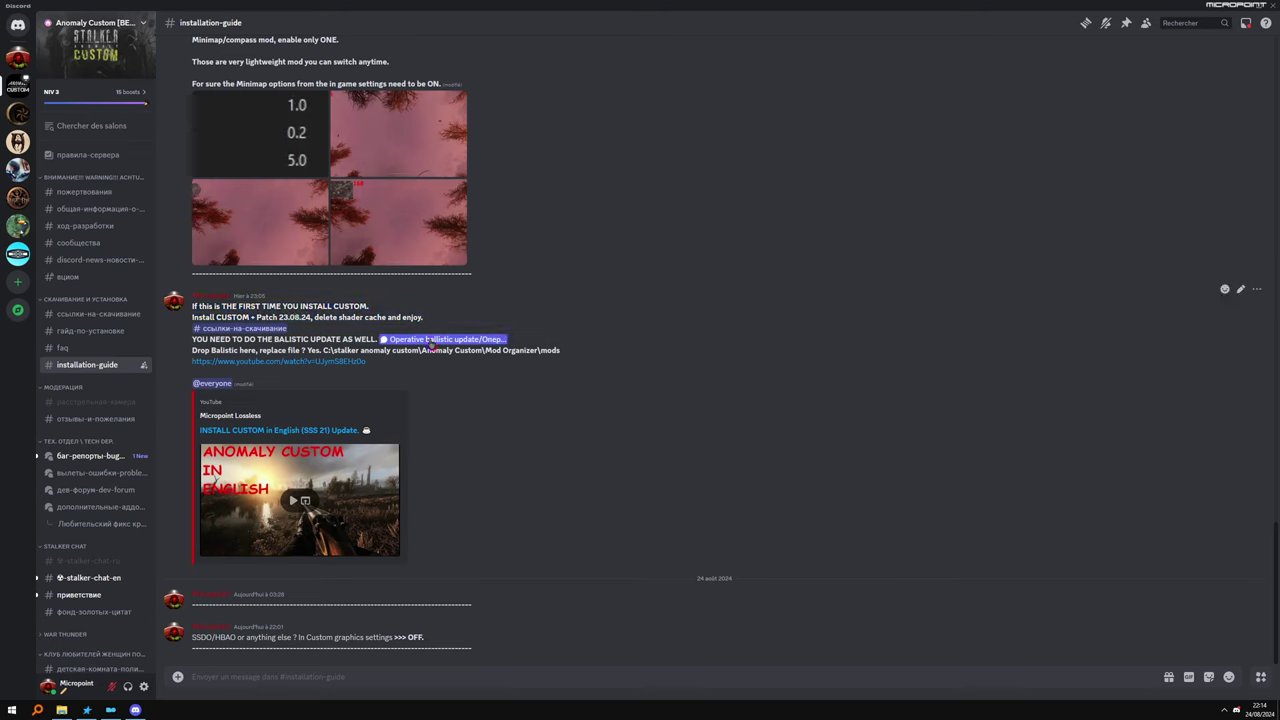
- Highlight the instruction for dropping in the ballistic update and its target folder C:\stalker anomaly custom\Anomaly Custom\Mod Organizer\mods
drag(566, 354, 194, 351)
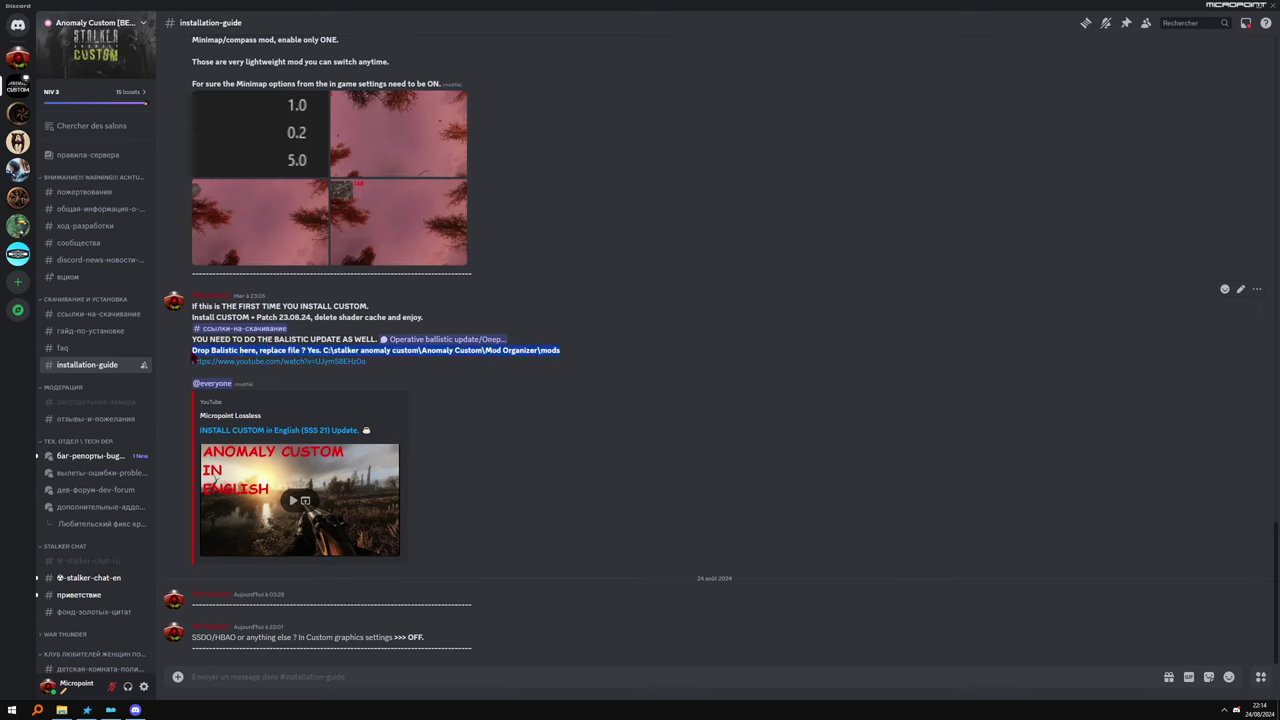
click(420, 380)
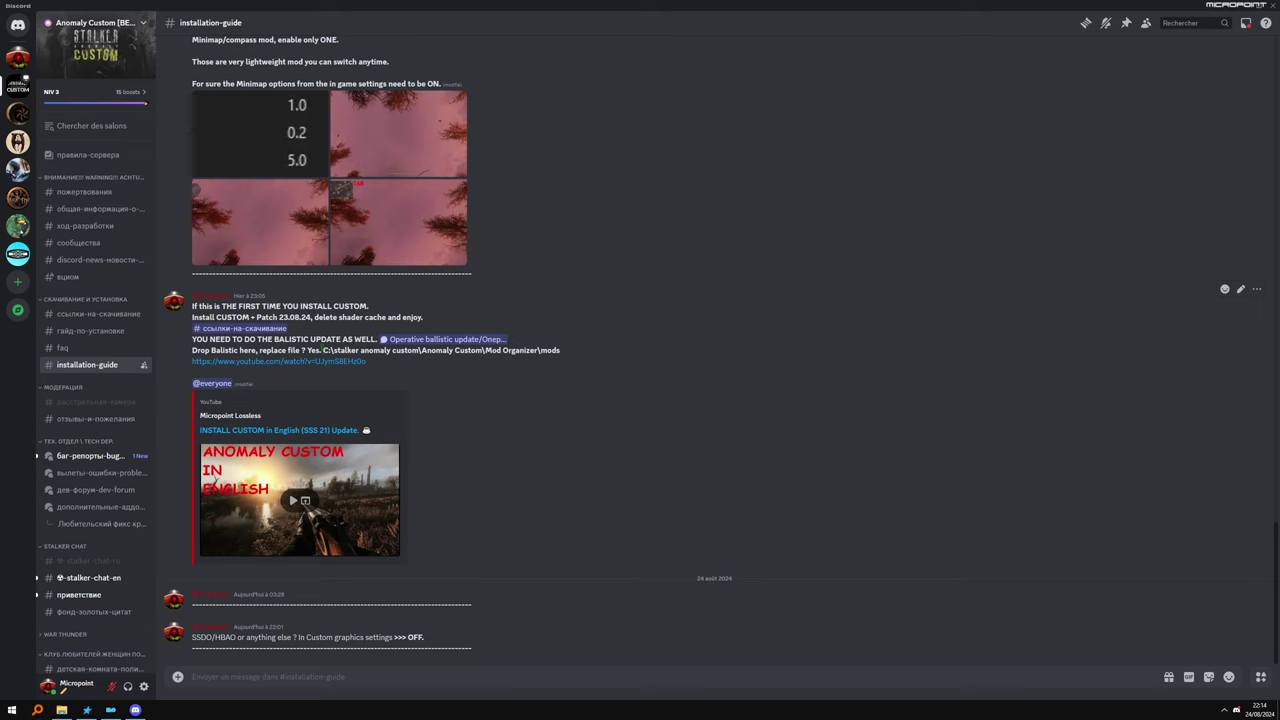
mouse_move(323, 351)
mouse_down()
mouse_move(563, 364)
mouse_move(323, 351)
mouse_up()
click(568, 351)
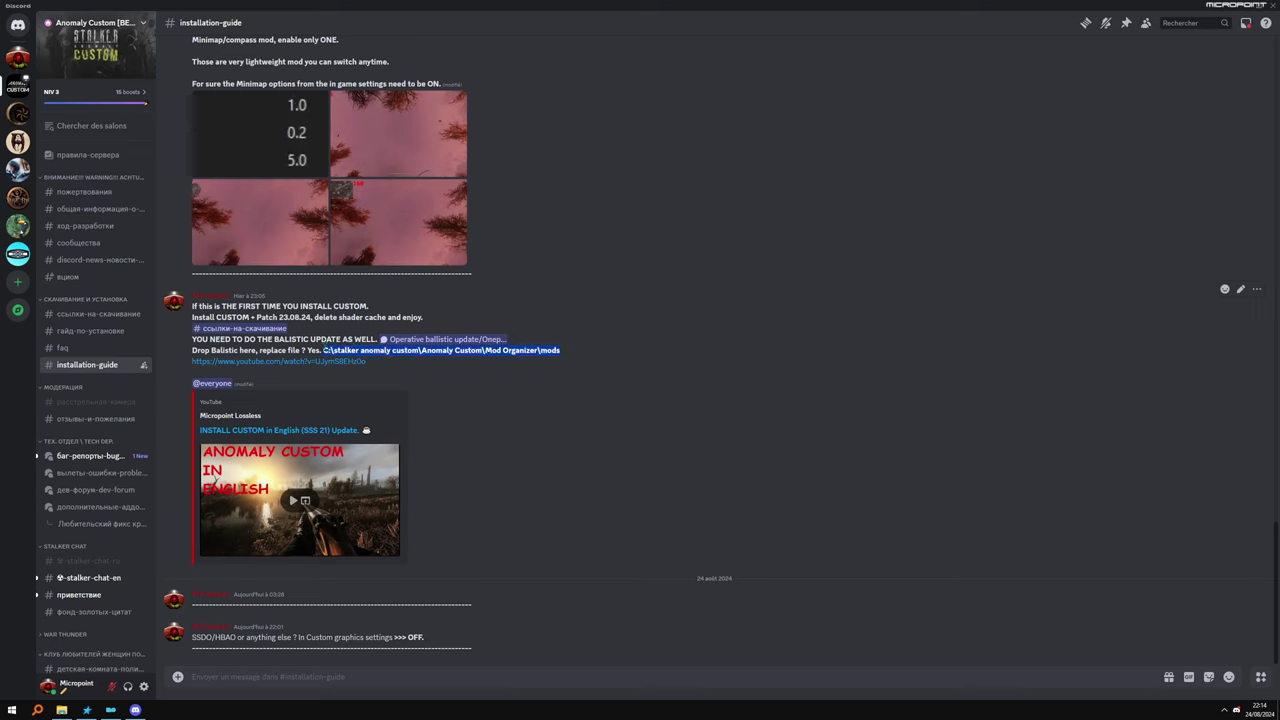
click(520, 408)
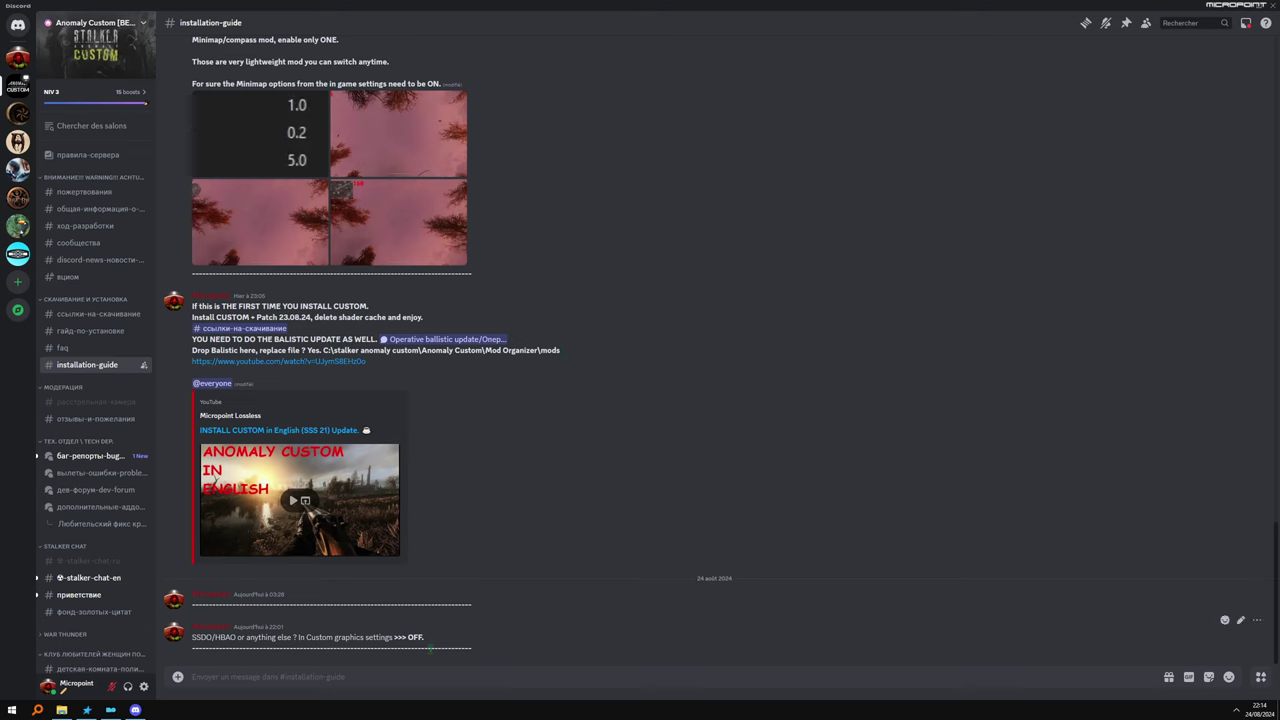
- Highlight the guide's note on turning SSDO/HBAO off in the Custom graphics settings, and close Discord
drag(434, 645, 199, 638)
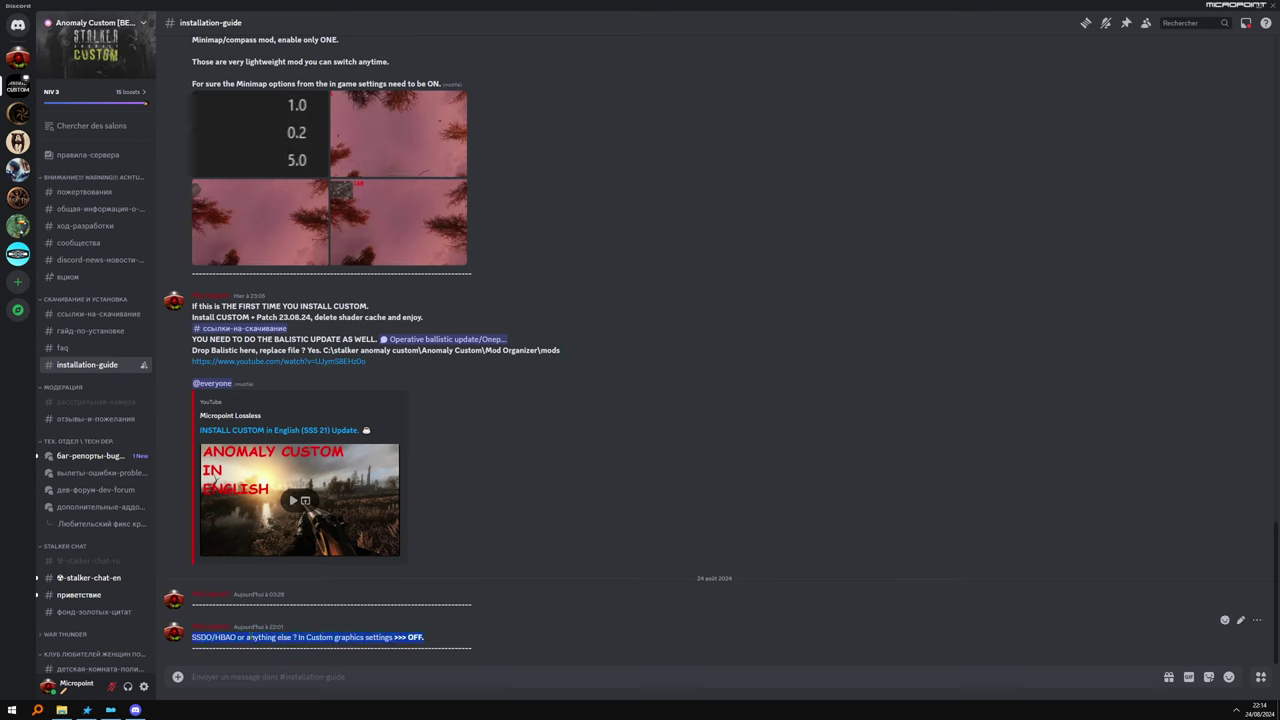
click(585, 497)
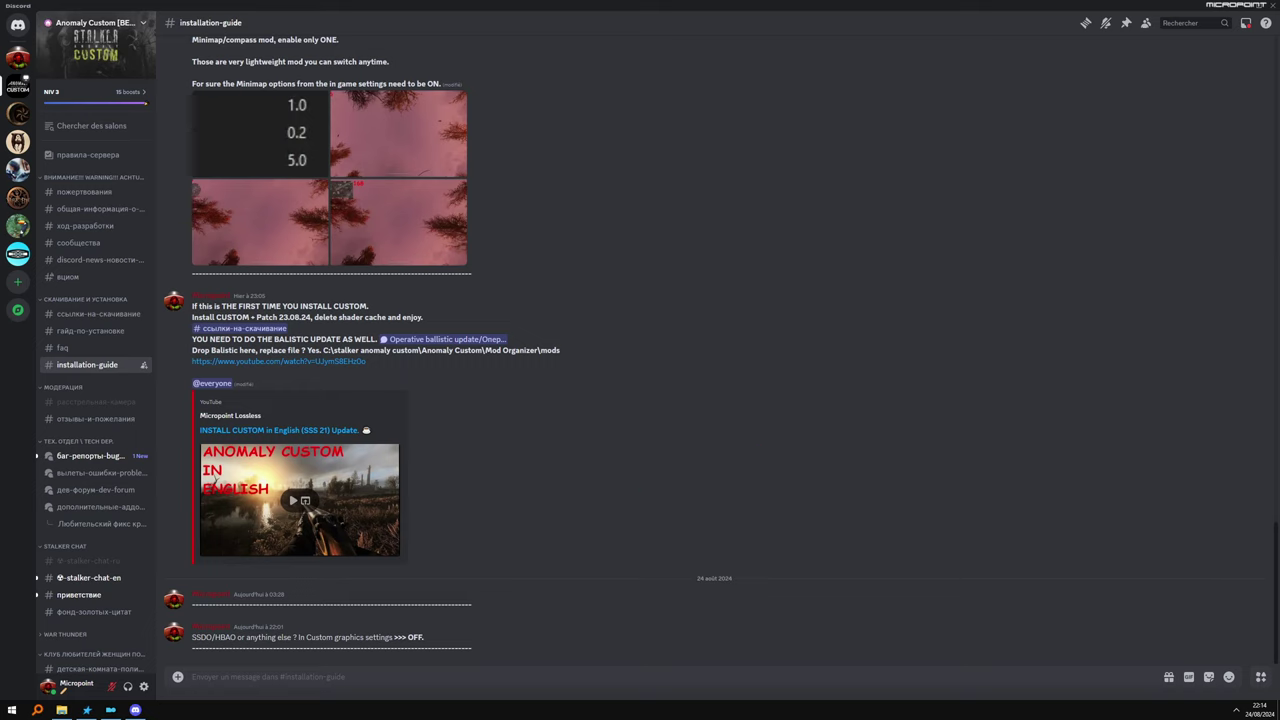
click(1271, 6)
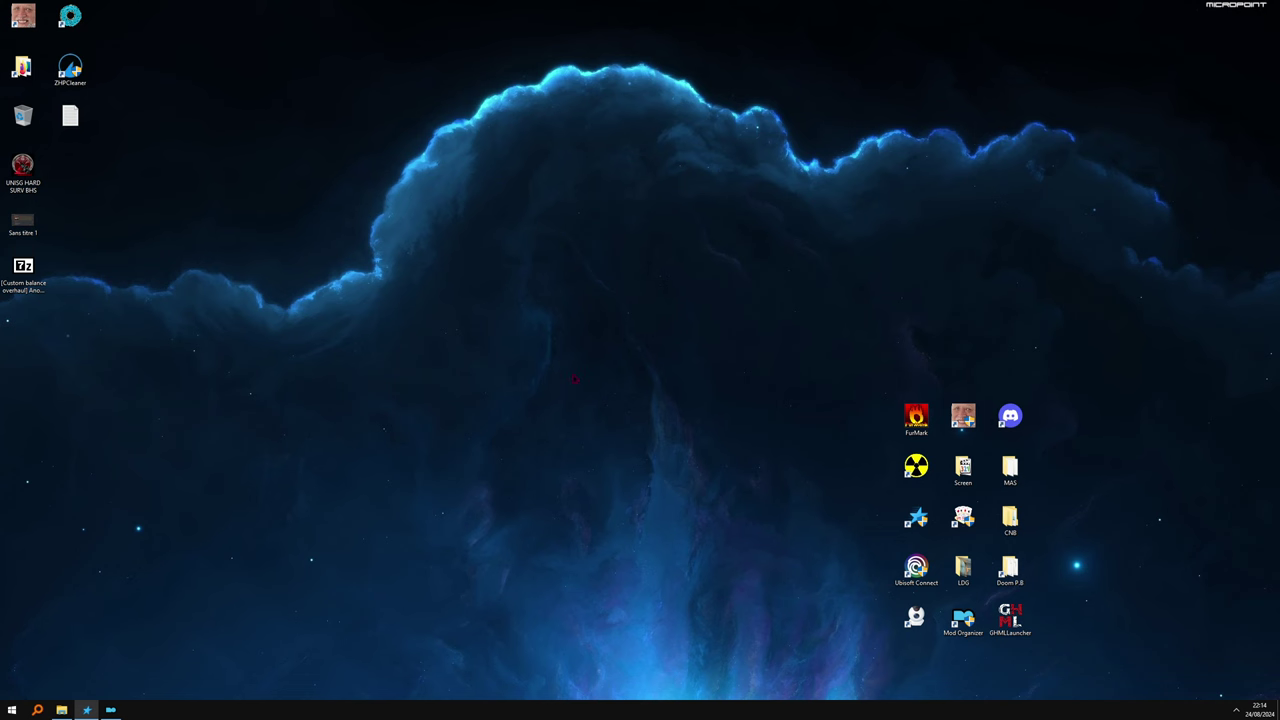